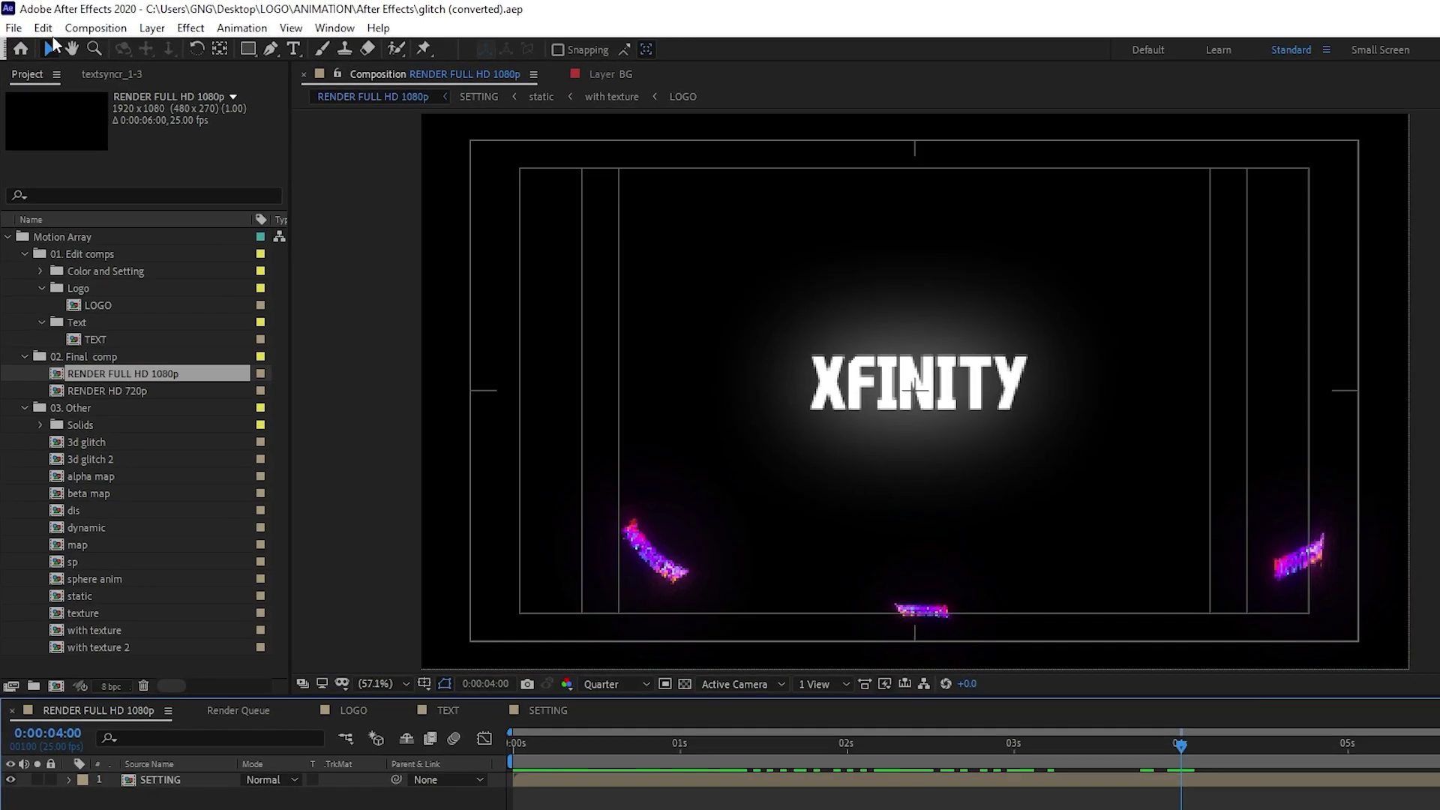
Purge all memory and the disk cache, approving deletion of the cached files.
{"action": "left_click", "coordinate": [37, 24]}
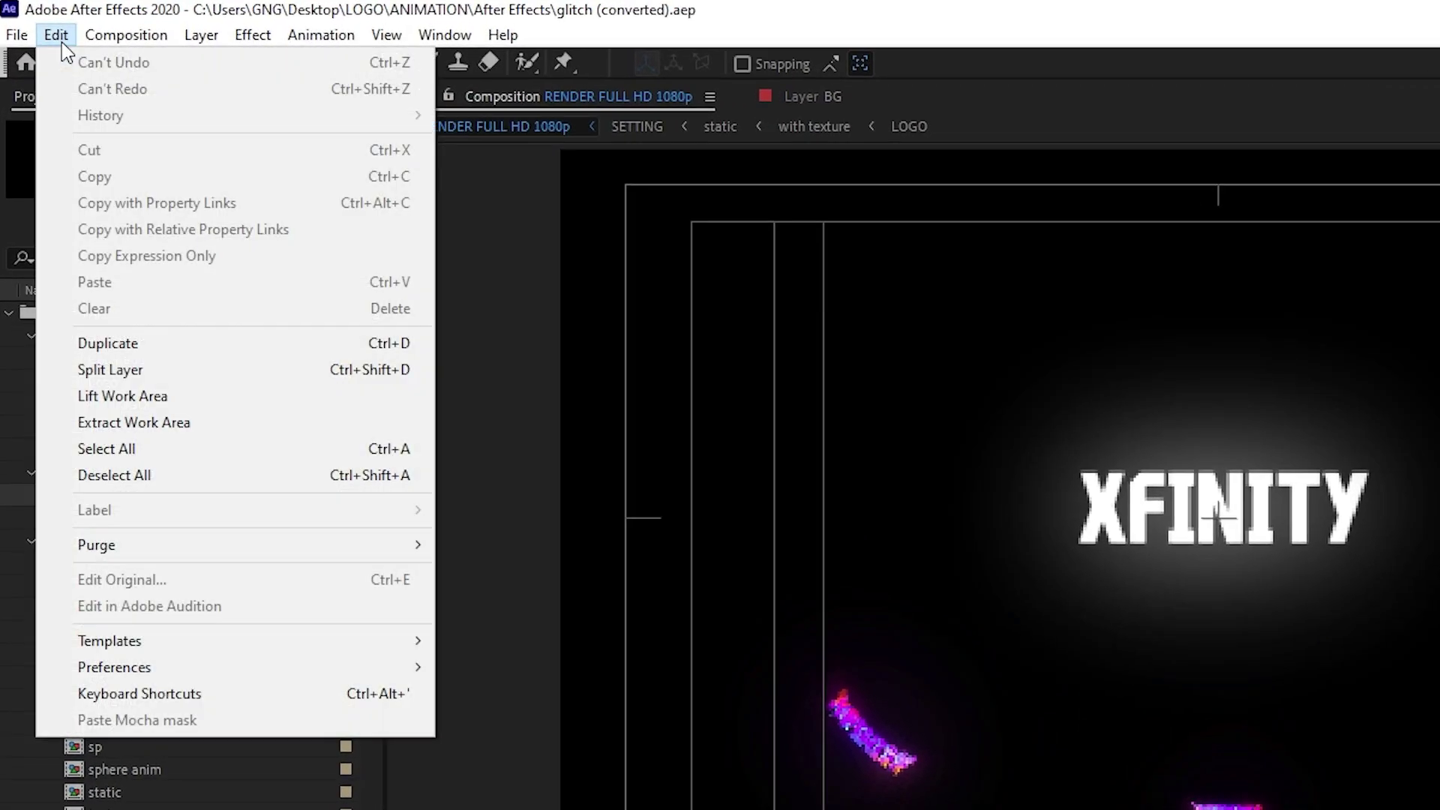
{"action": "mouse_move", "coordinate": [139, 552]}
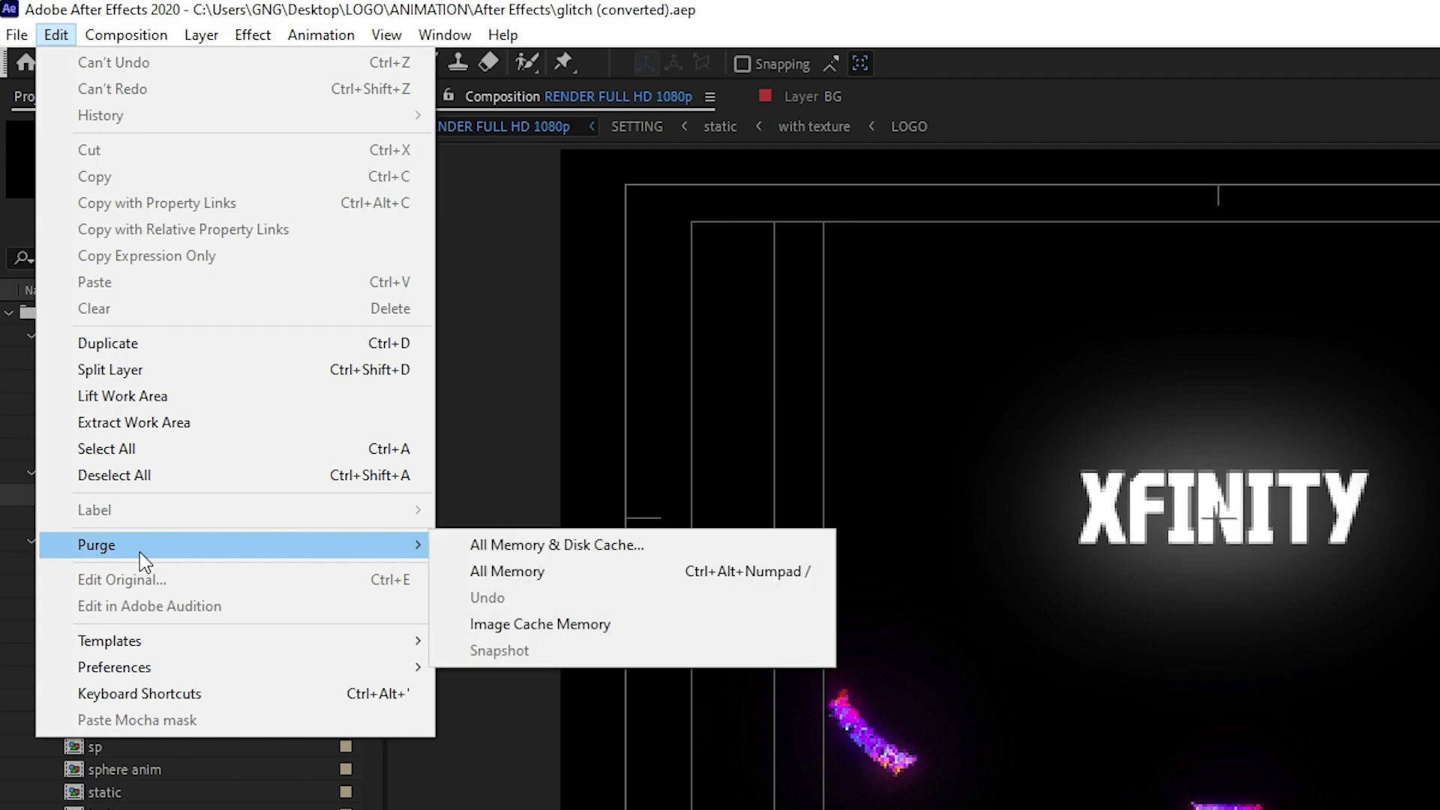
{"action": "left_click", "coordinate": [478, 547]}
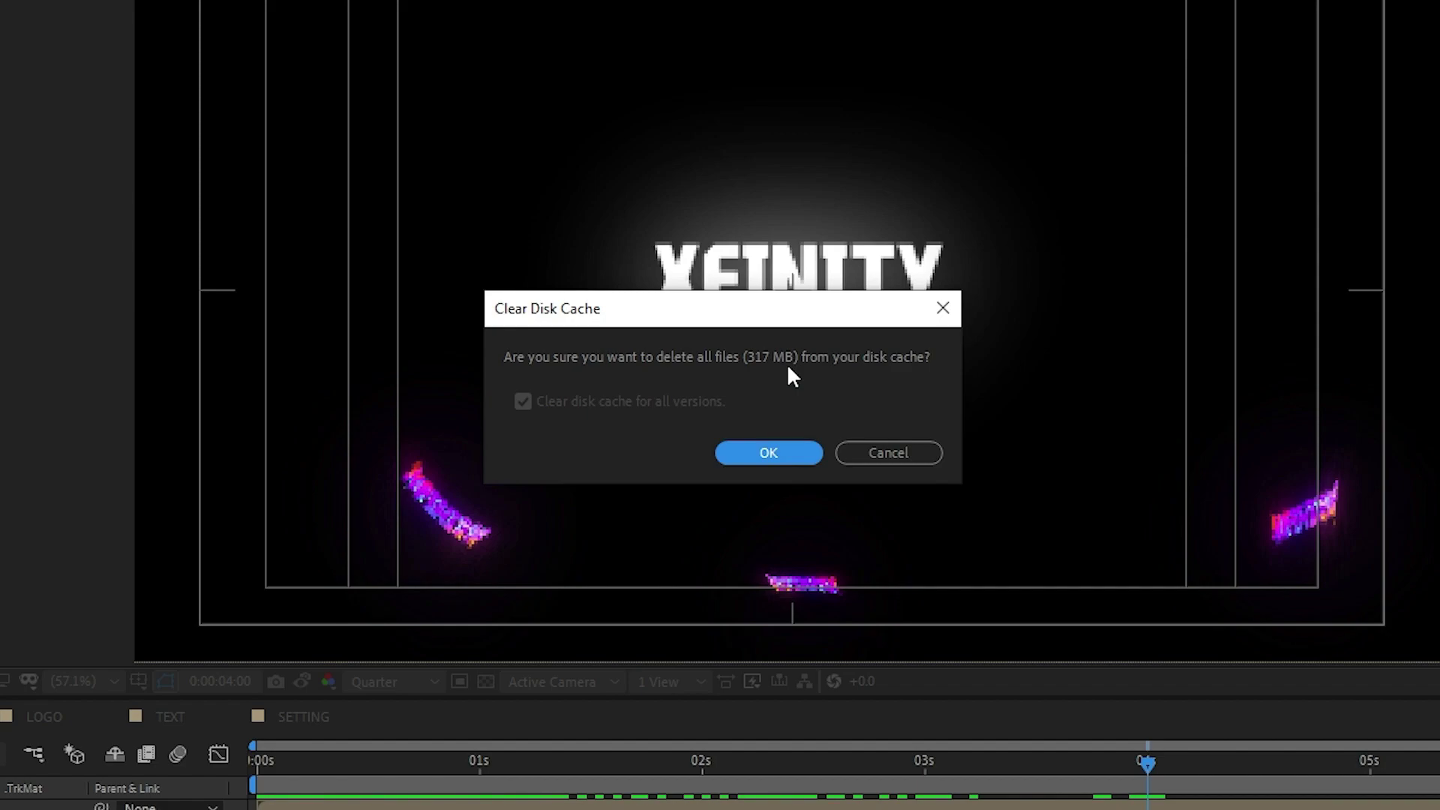
{"action": "left_click", "coordinate": [769, 453]}
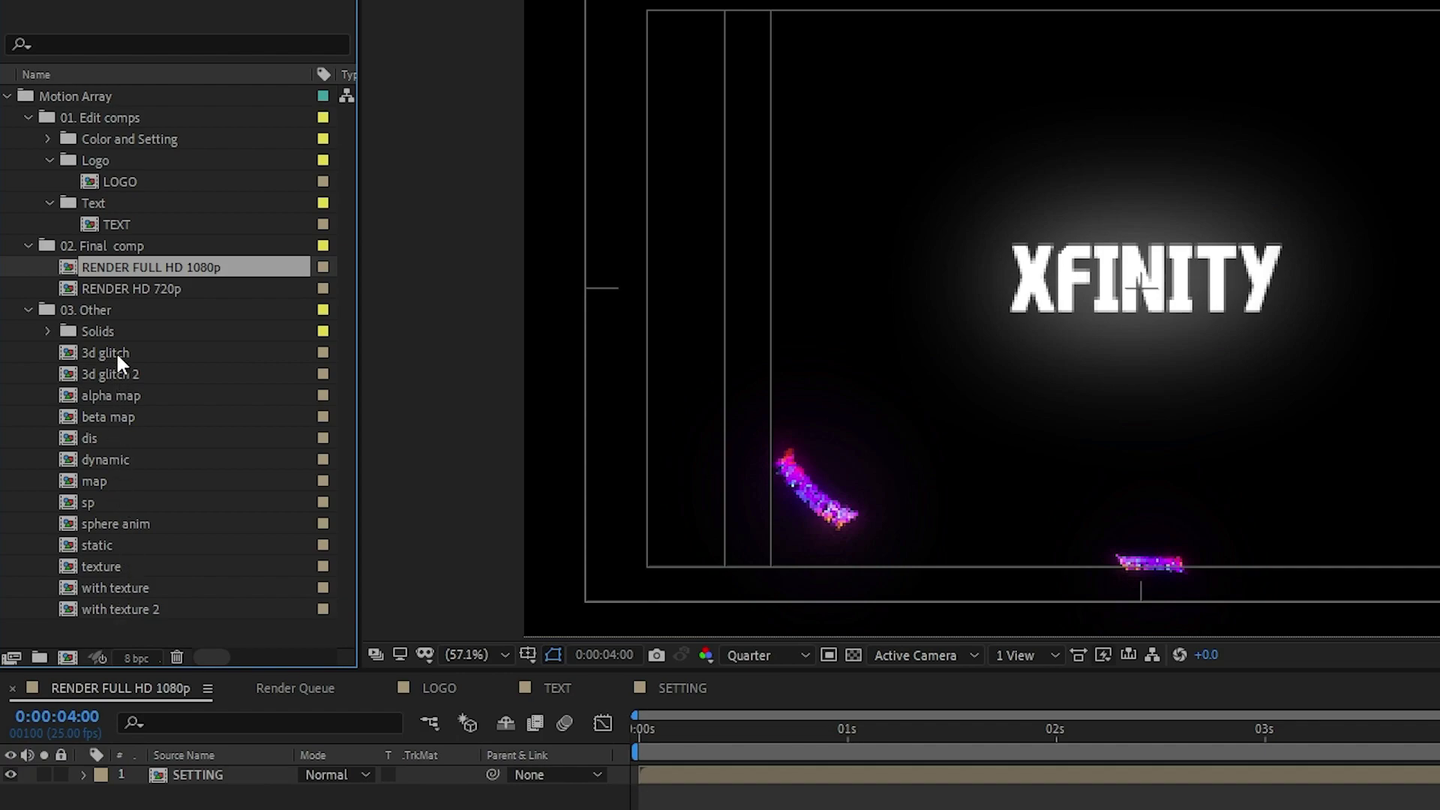
Nest the texture composition inside the 3d glitch composition, dismissing the project settings without changes.
{"action": "left_click", "coordinate": [202, 773]}
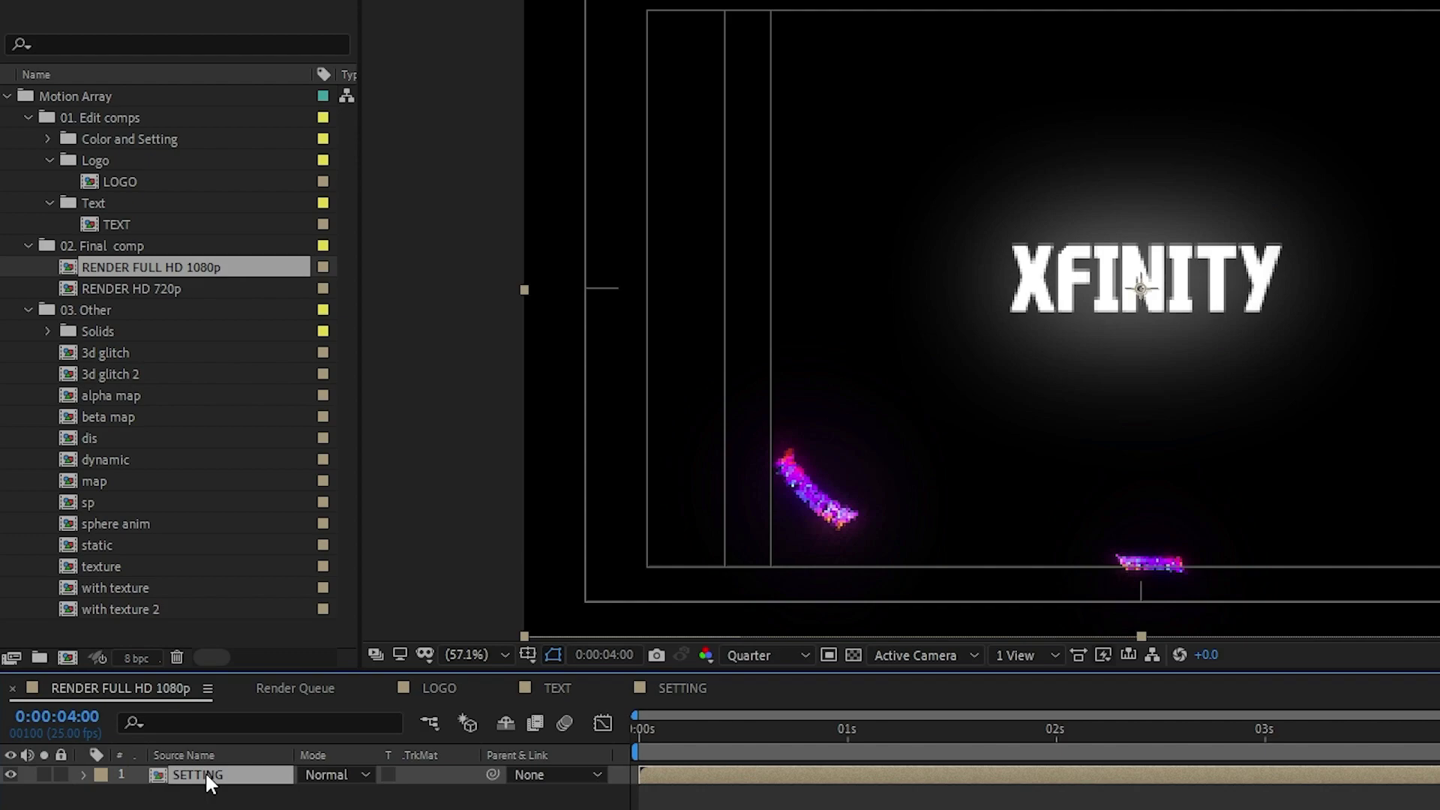
{"action": "left_click_drag", "start_coordinate": [86, 568], "coordinate": [87, 353]}
{"action": "left_click", "coordinate": [97, 658]}
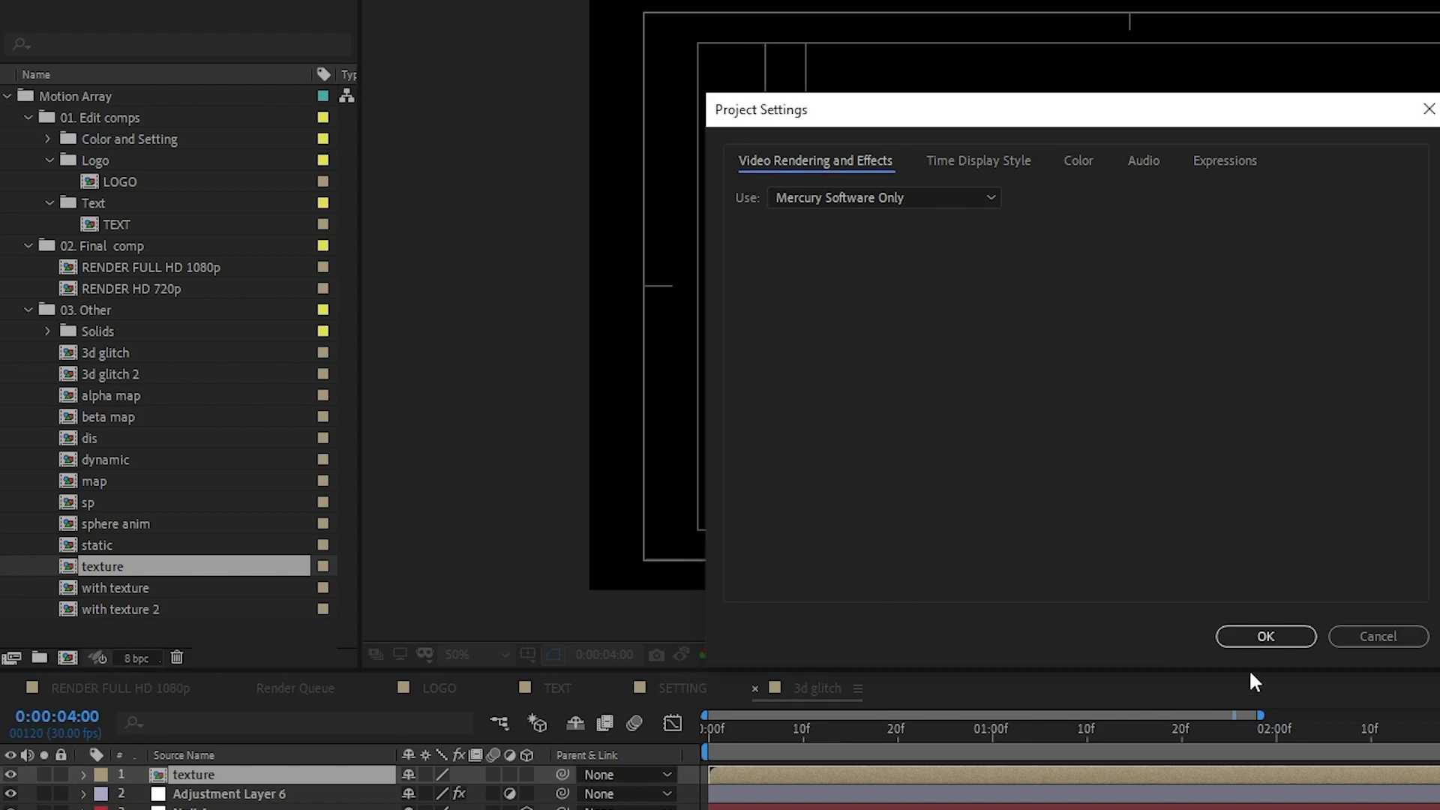
{"action": "left_click", "coordinate": [1370, 632]}
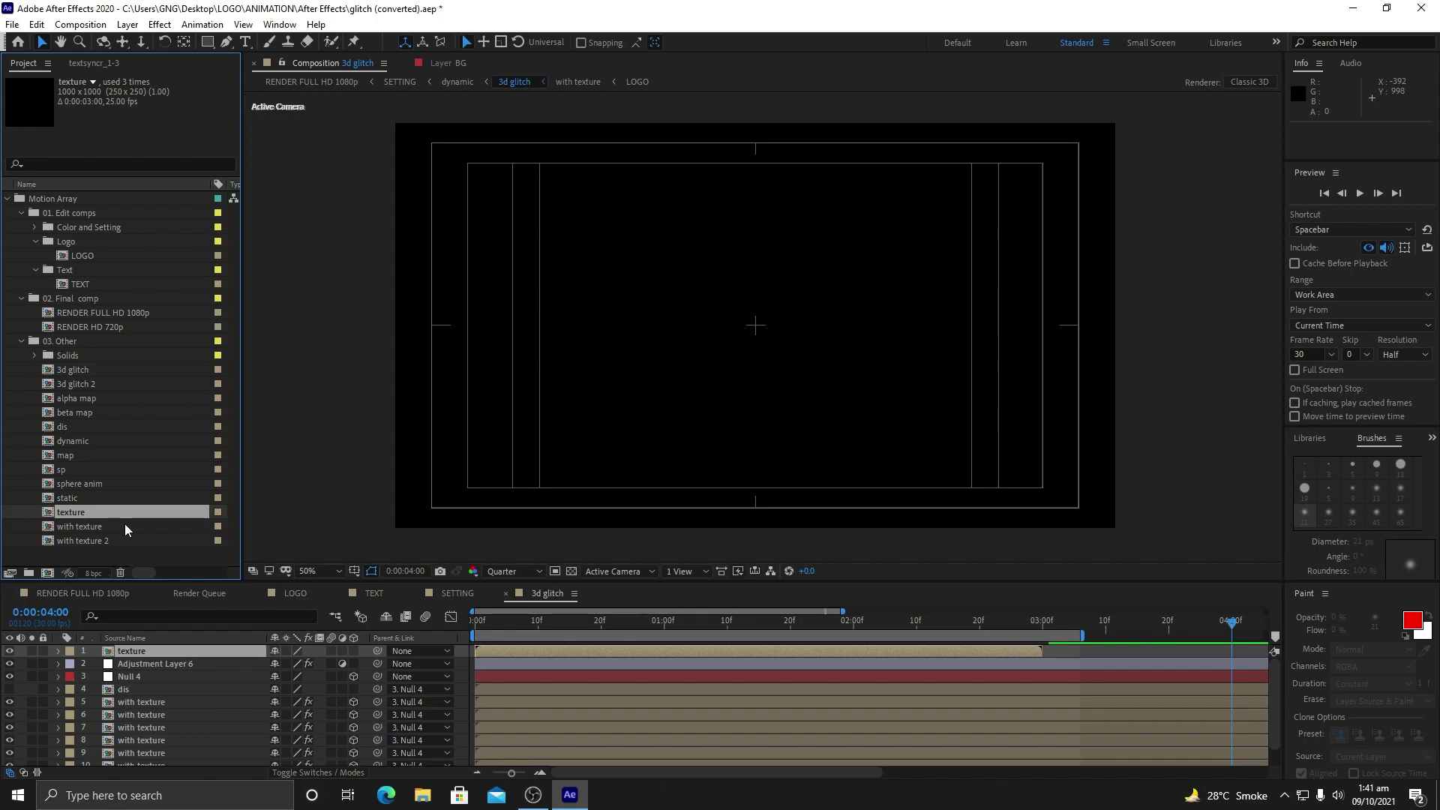
Open the RENDER FULL HD 1080p composition and reduce the project to only the items it uses.
{"action": "left_click", "coordinate": [100, 313]}
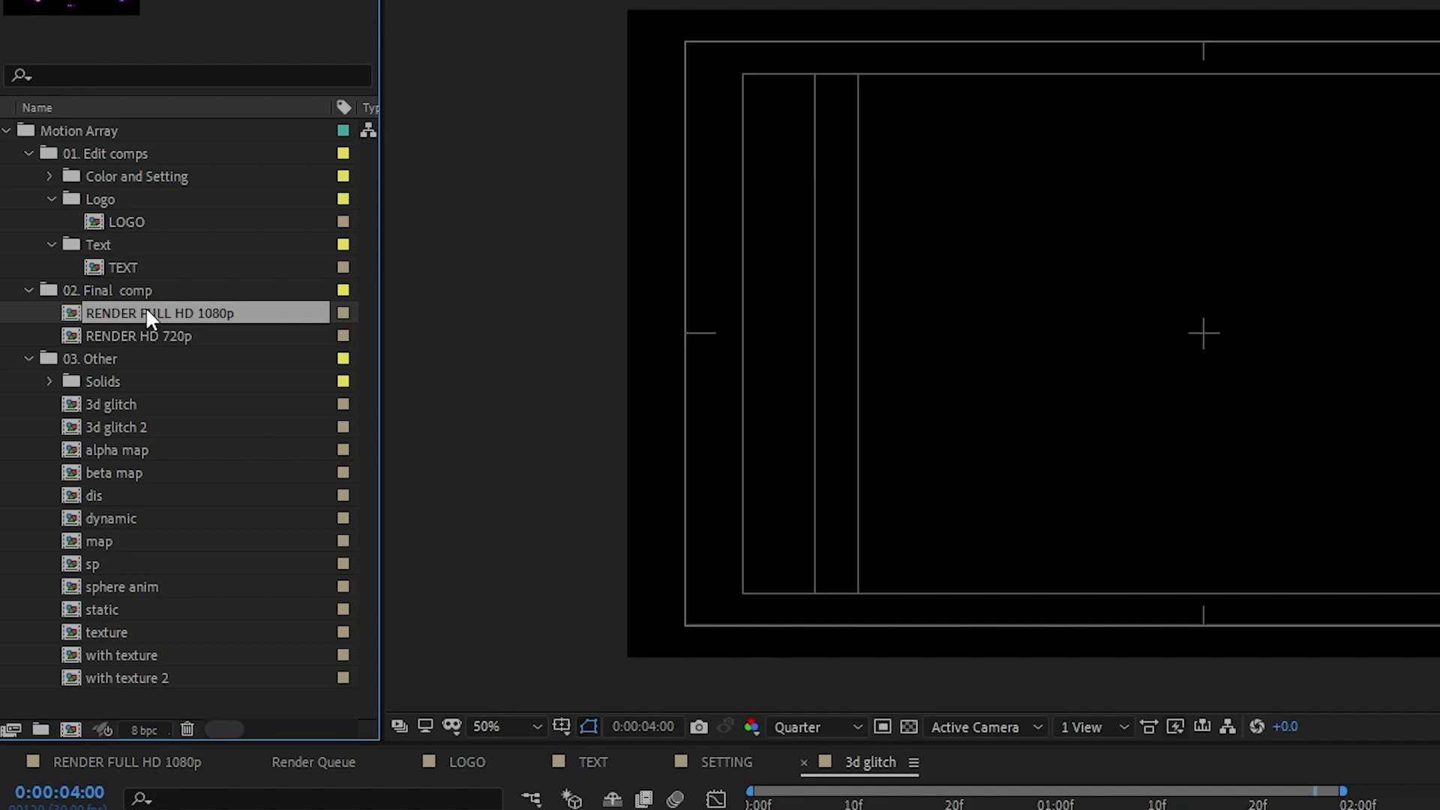
{"action": "double_click", "coordinate": [146, 313]}
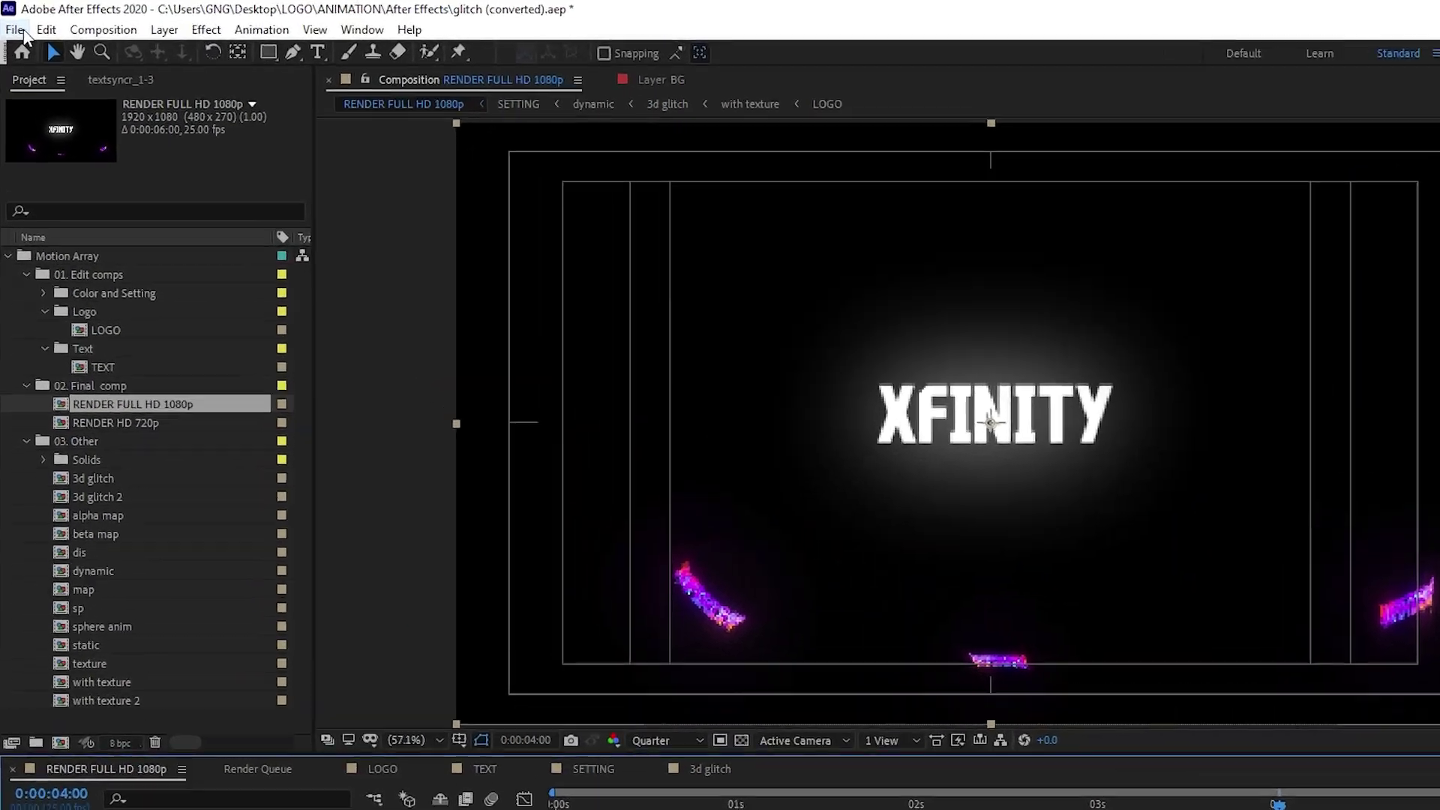
{"action": "left_click", "coordinate": [12, 24]}
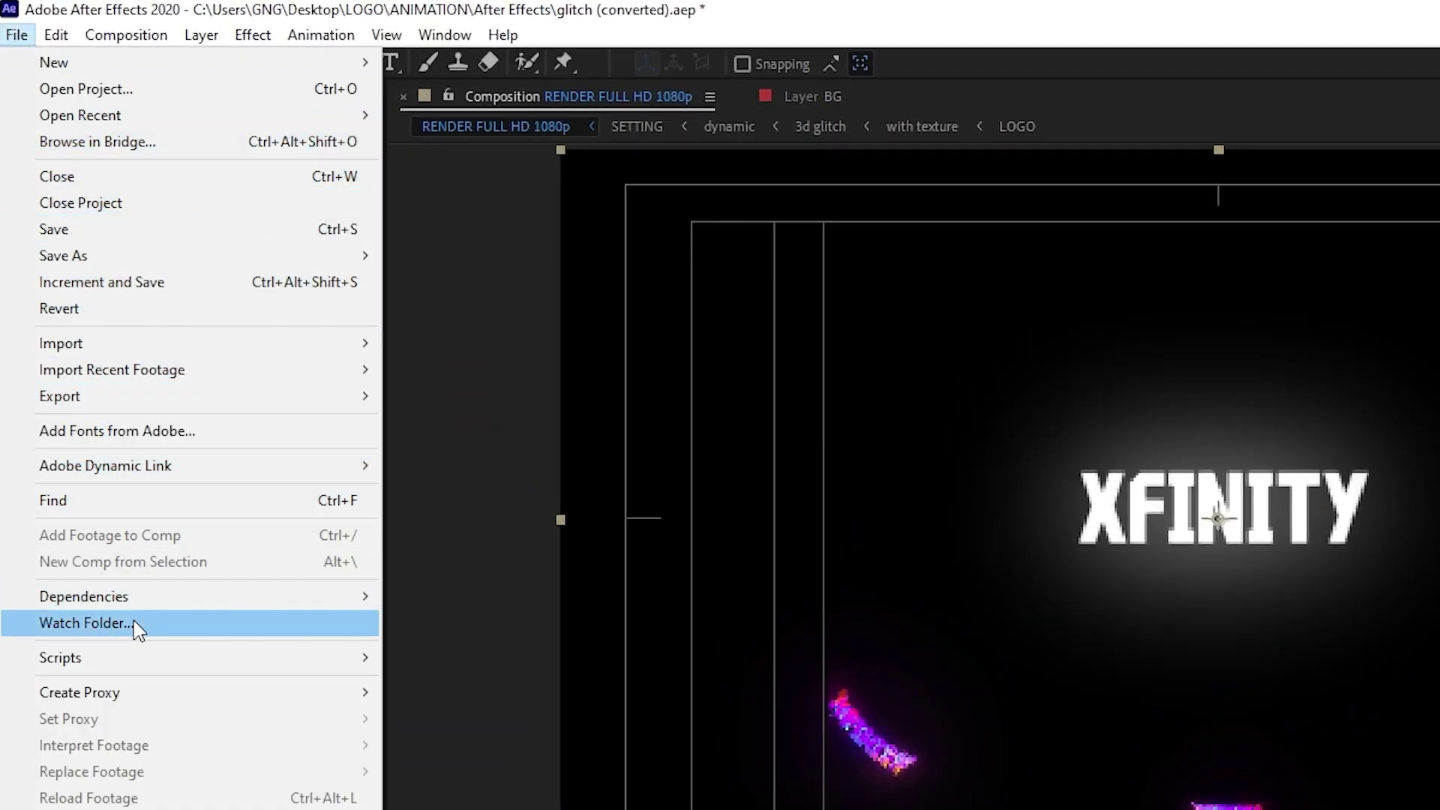
{"action": "mouse_move", "coordinate": [168, 597]}
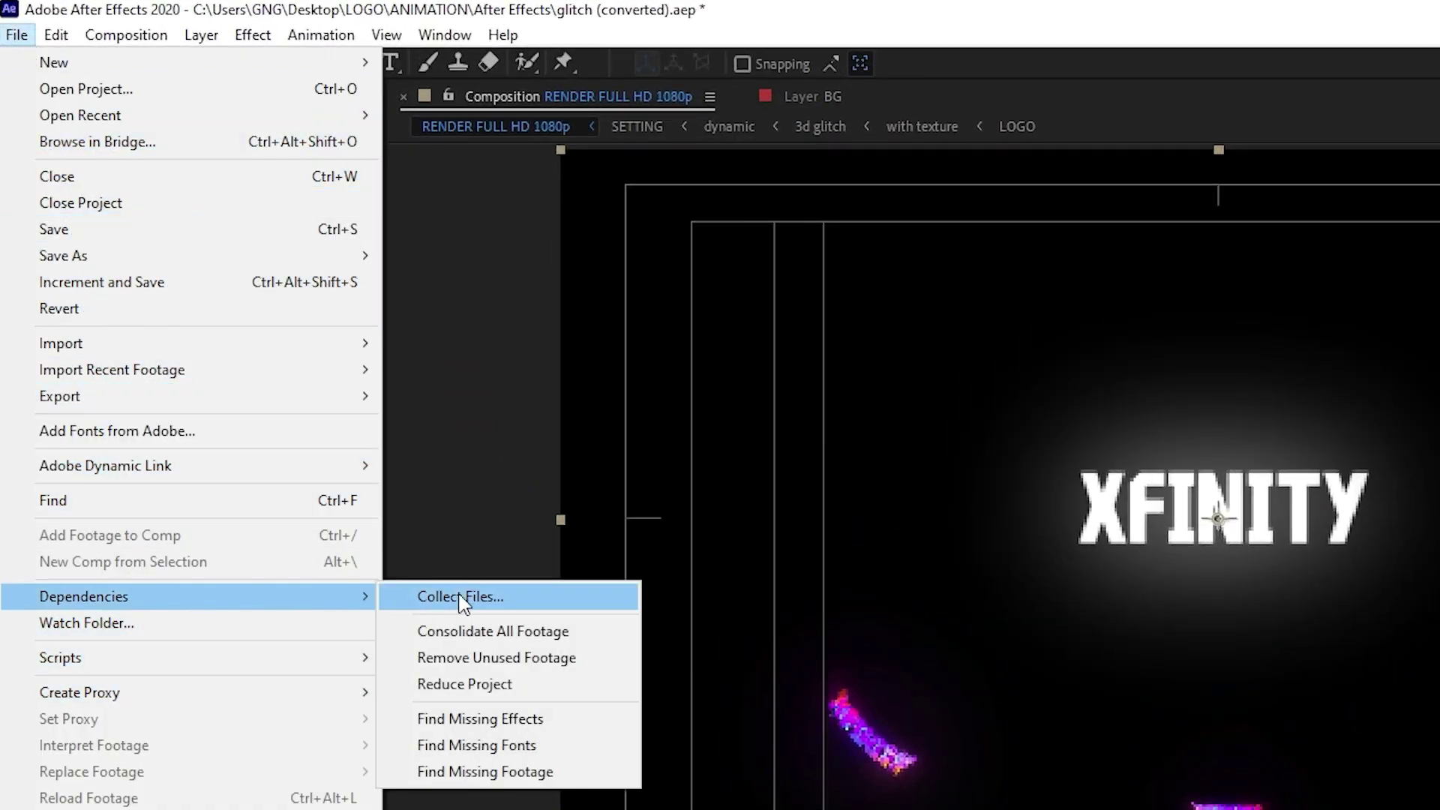
{"action": "left_click", "coordinate": [480, 685]}
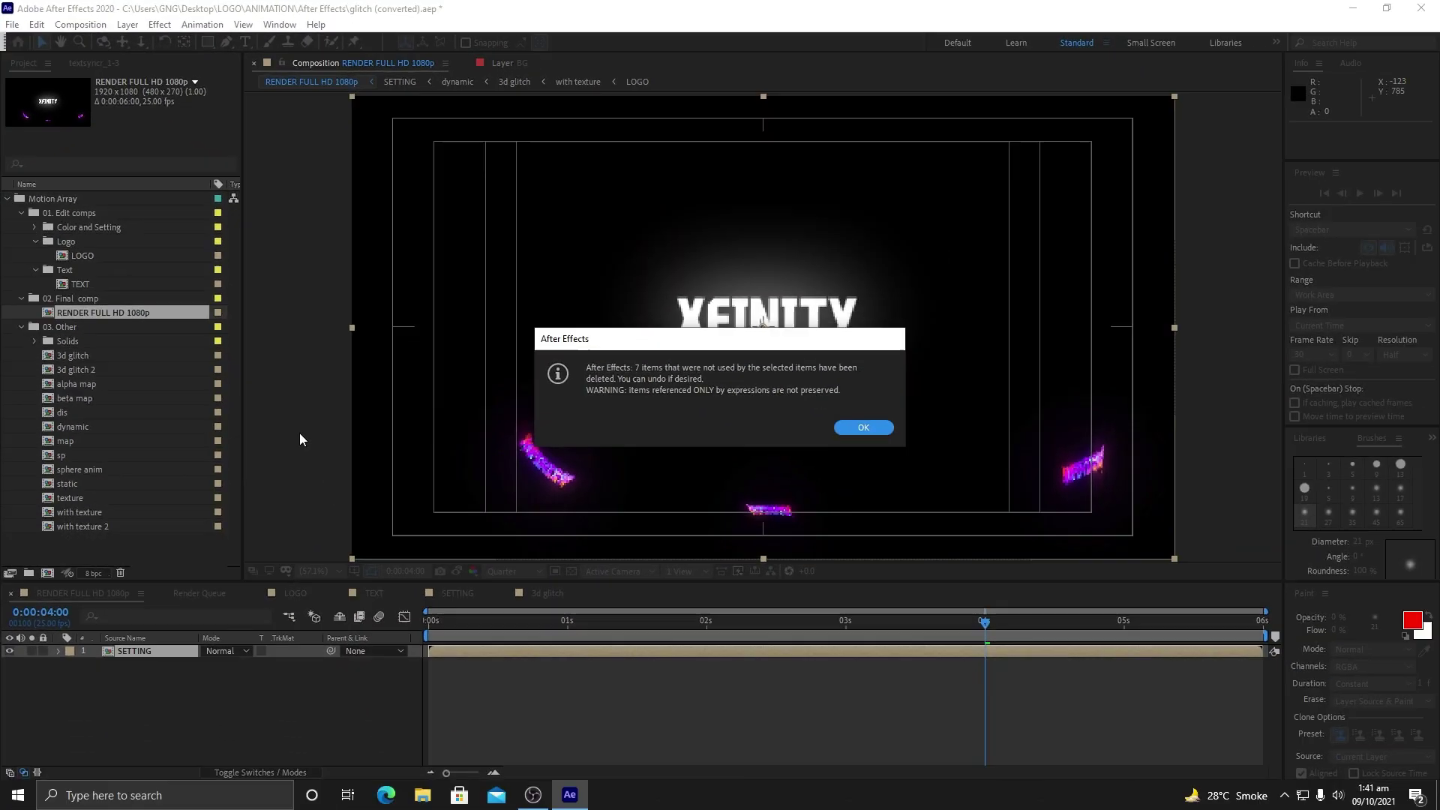
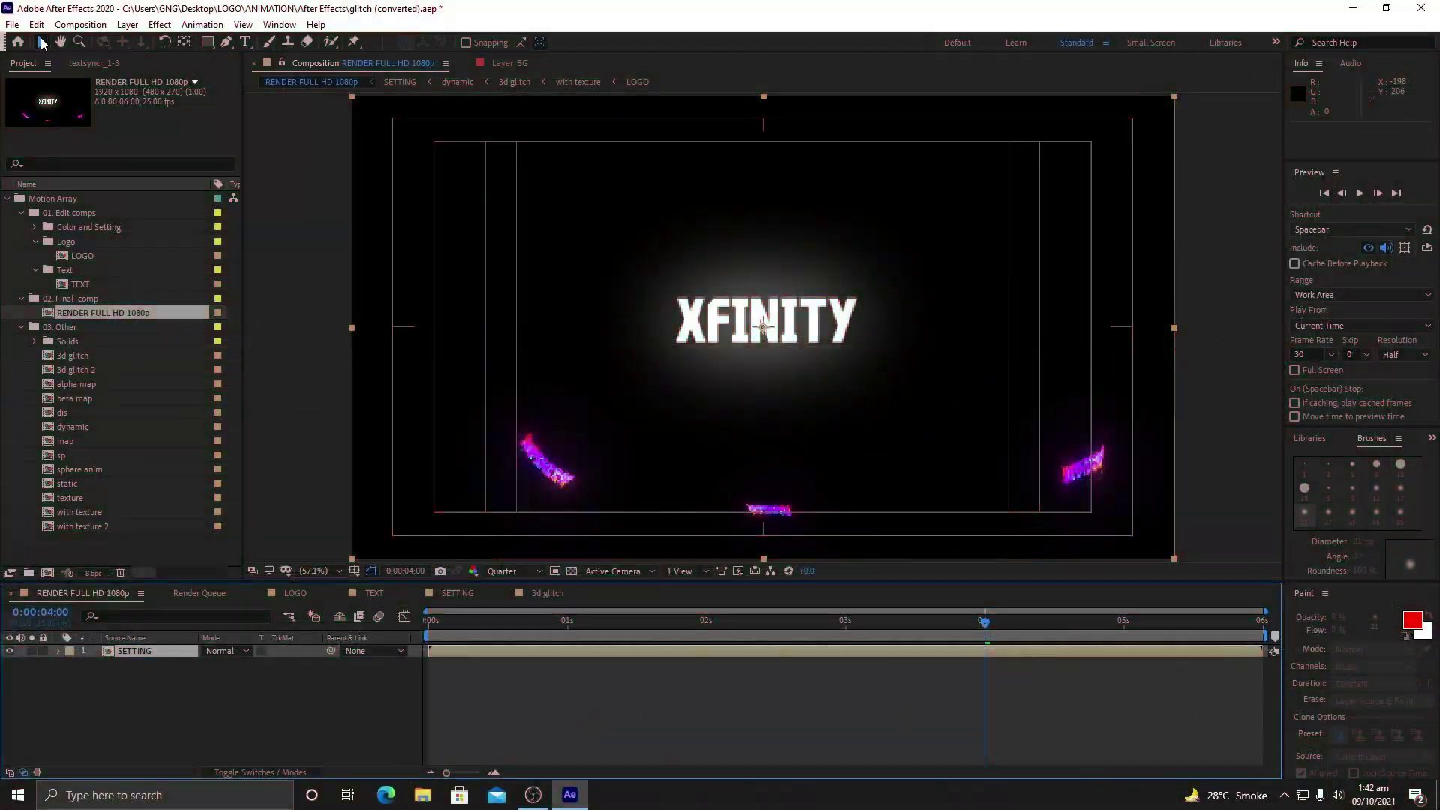
Set the project's video rendering and effects to use Mercury GPU Acceleration (CUDA).
{"action": "left_click", "coordinate": [42, 42]}
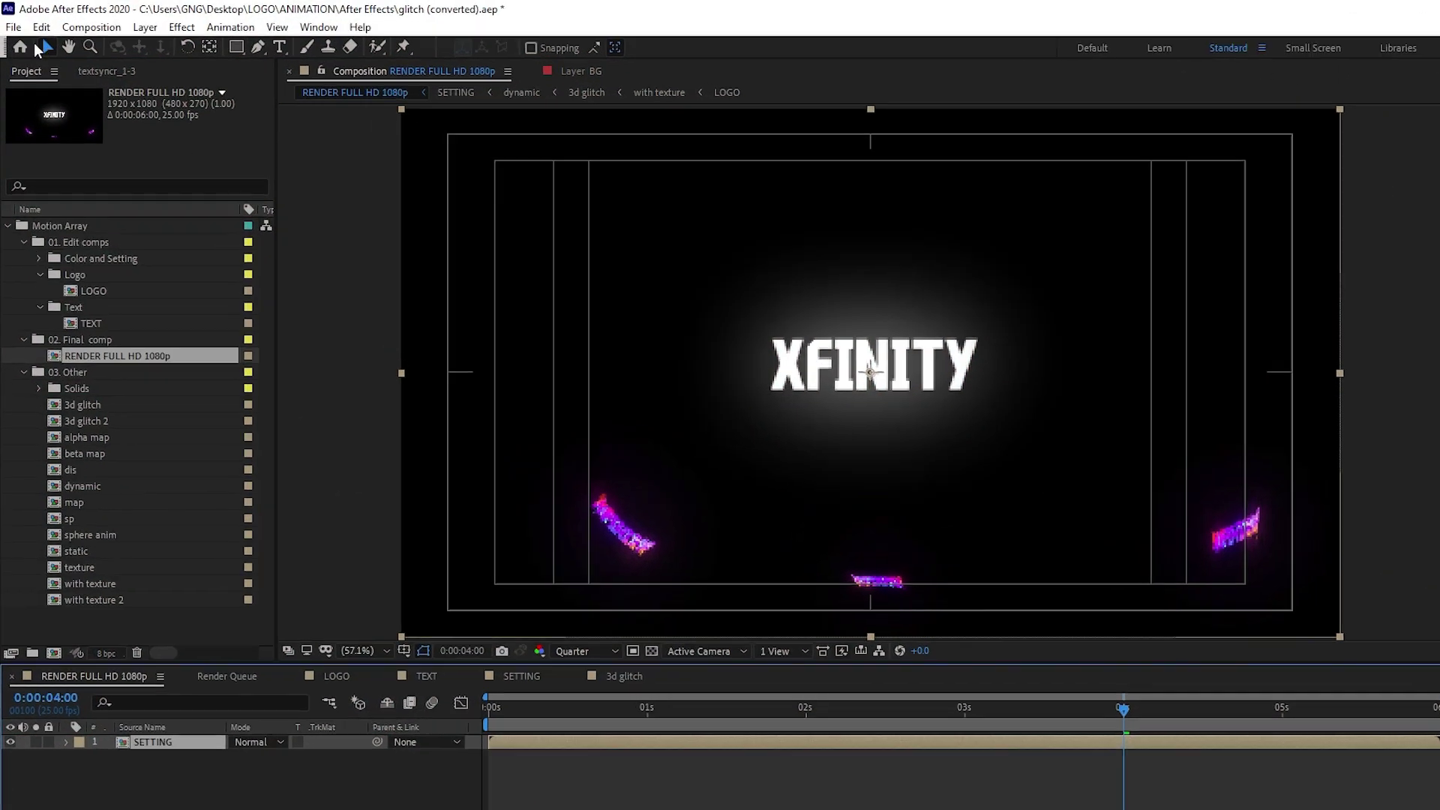
{"action": "left_click", "coordinate": [12, 24]}
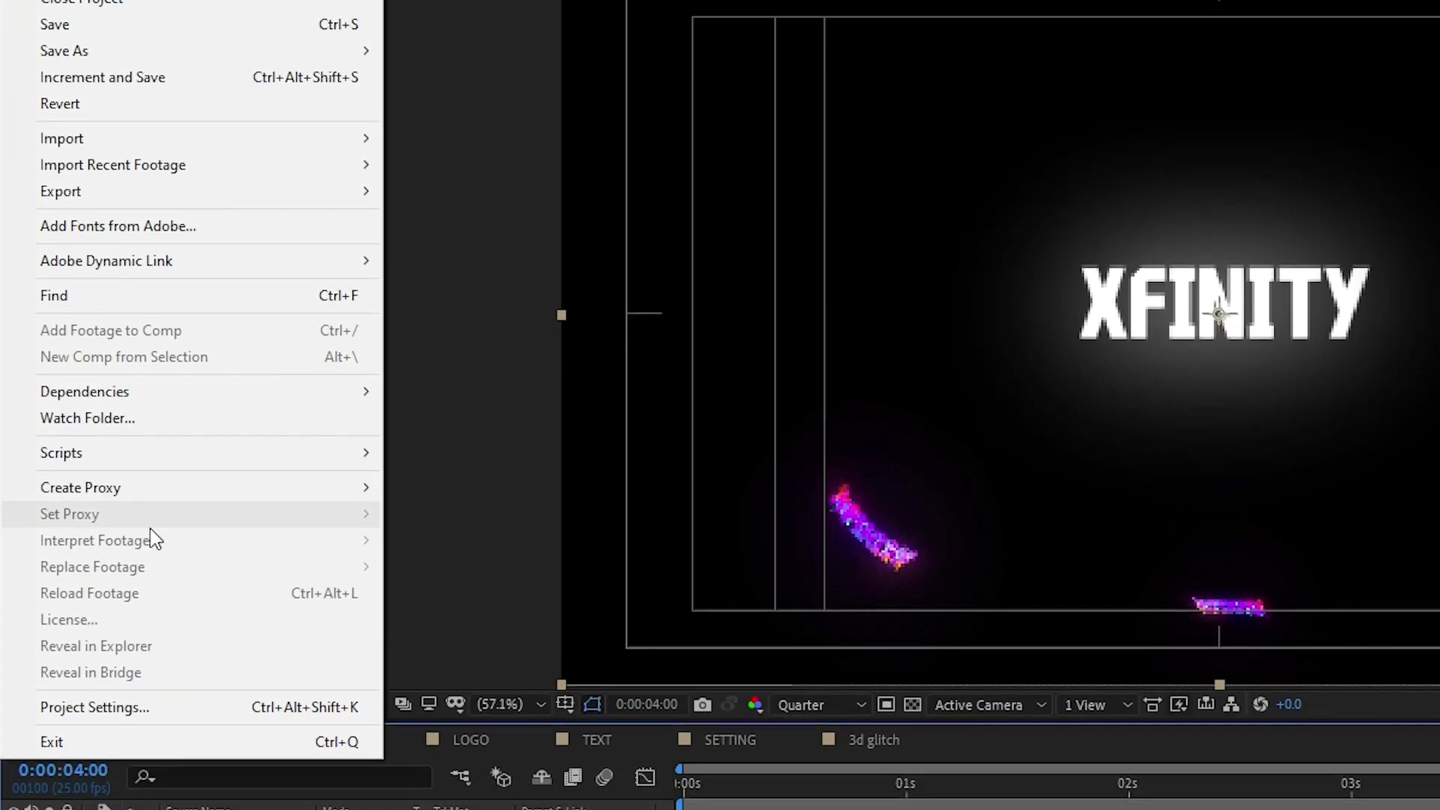
{"action": "left_click", "coordinate": [154, 696]}
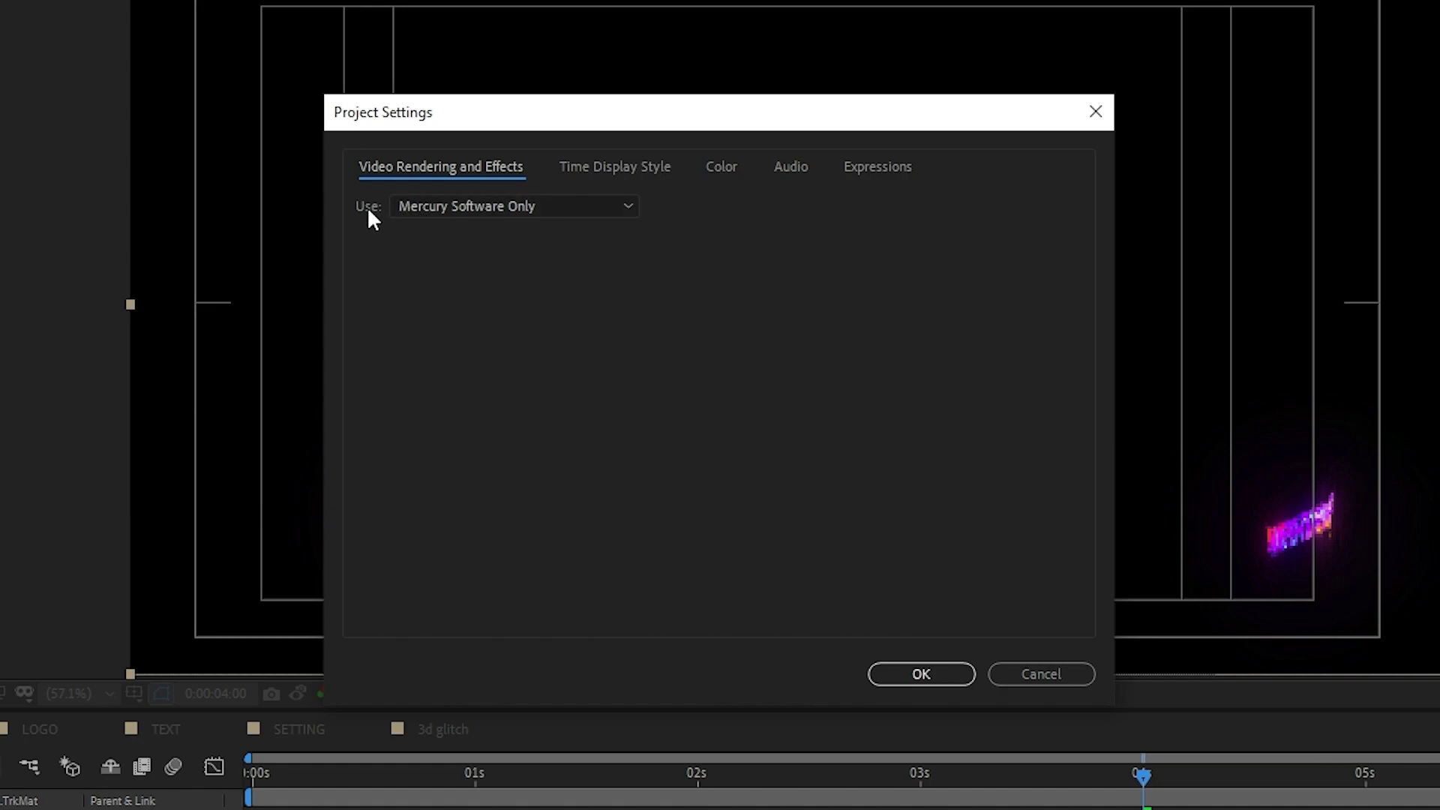
{"action": "left_click", "coordinate": [465, 205]}
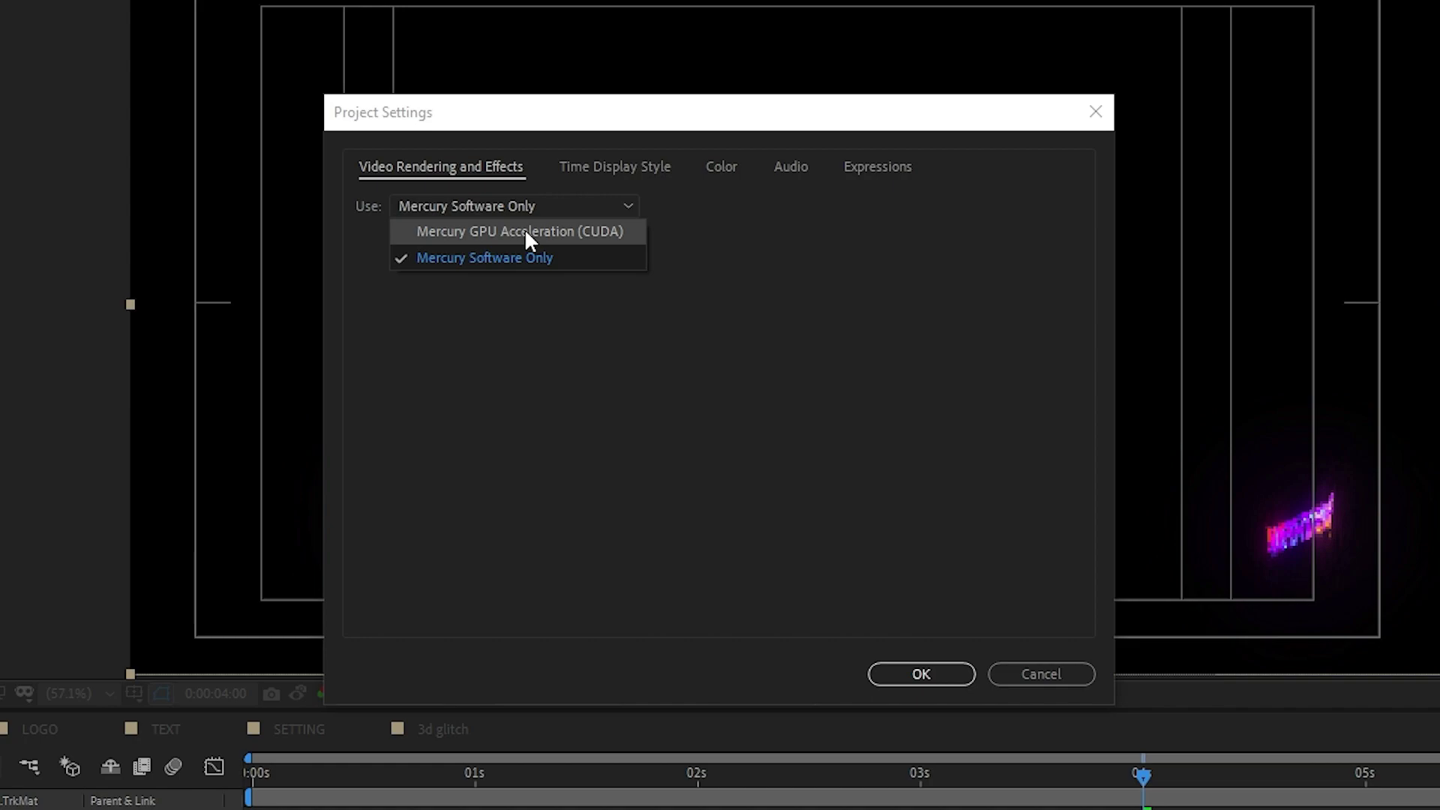
{"action": "left_click", "coordinate": [527, 238]}
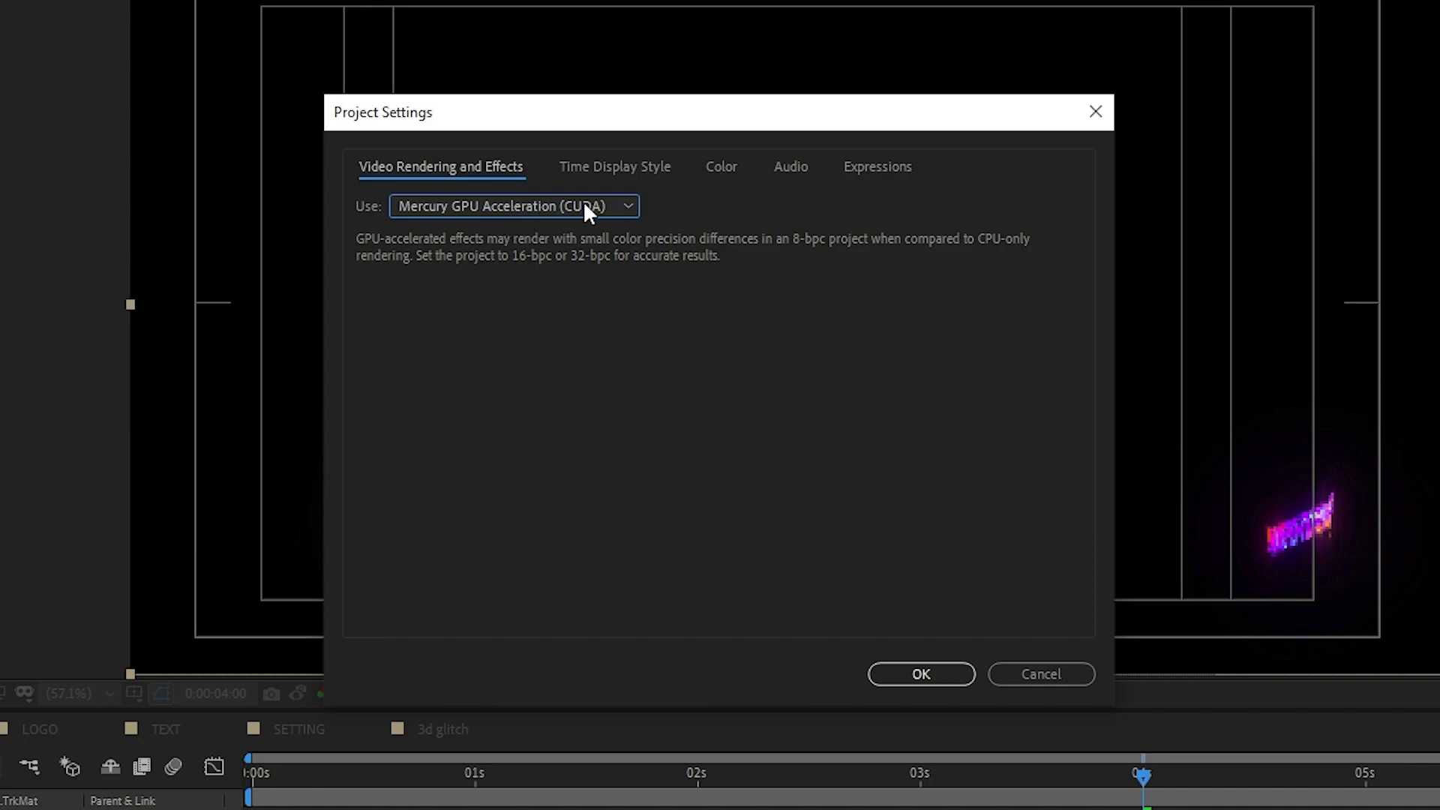
{"action": "left_click", "coordinate": [912, 674]}
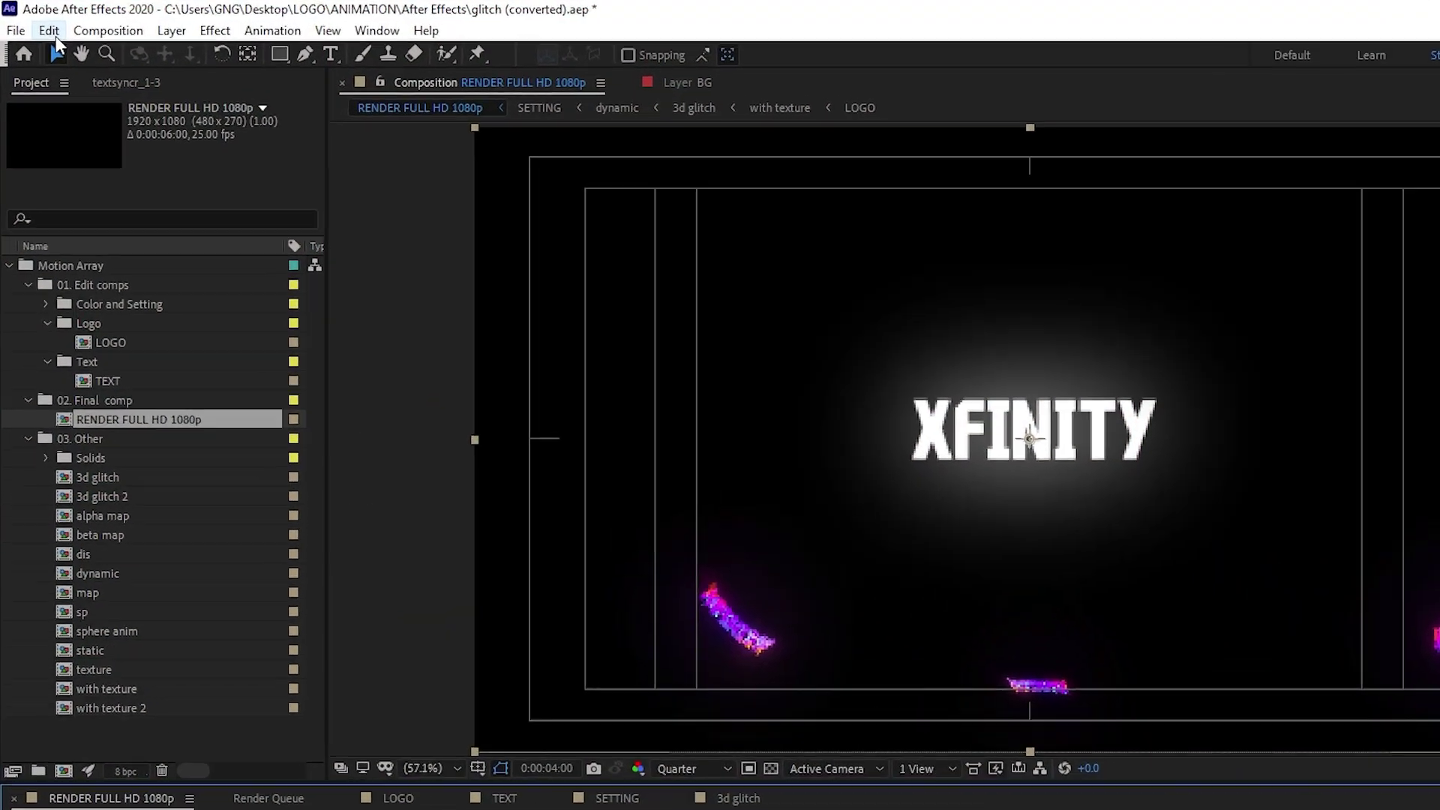
Adjust the amount of RAM reserved for other applications in the Memory preferences and apply it.
{"action": "left_click", "coordinate": [36, 24]}
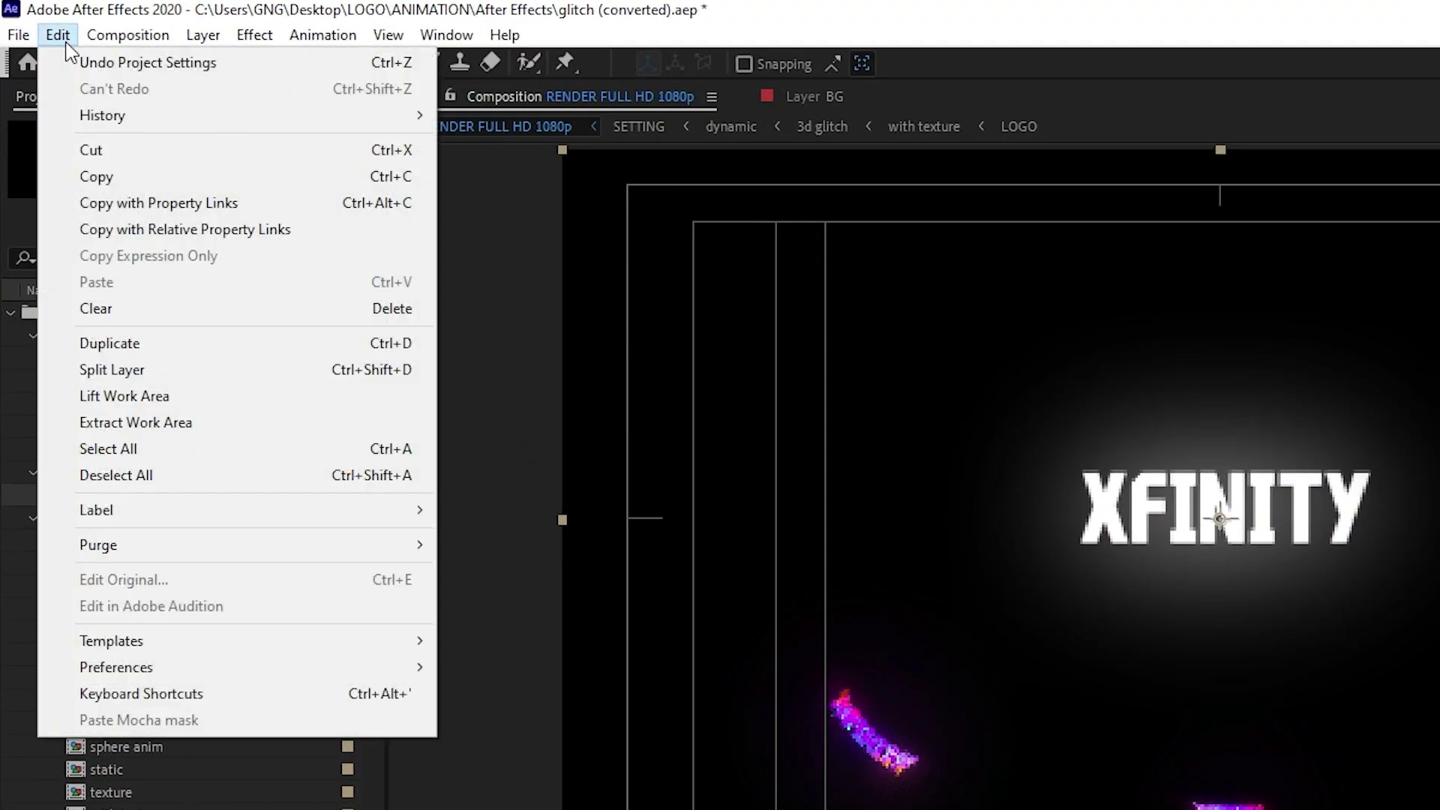
{"action": "mouse_move", "coordinate": [227, 670]}
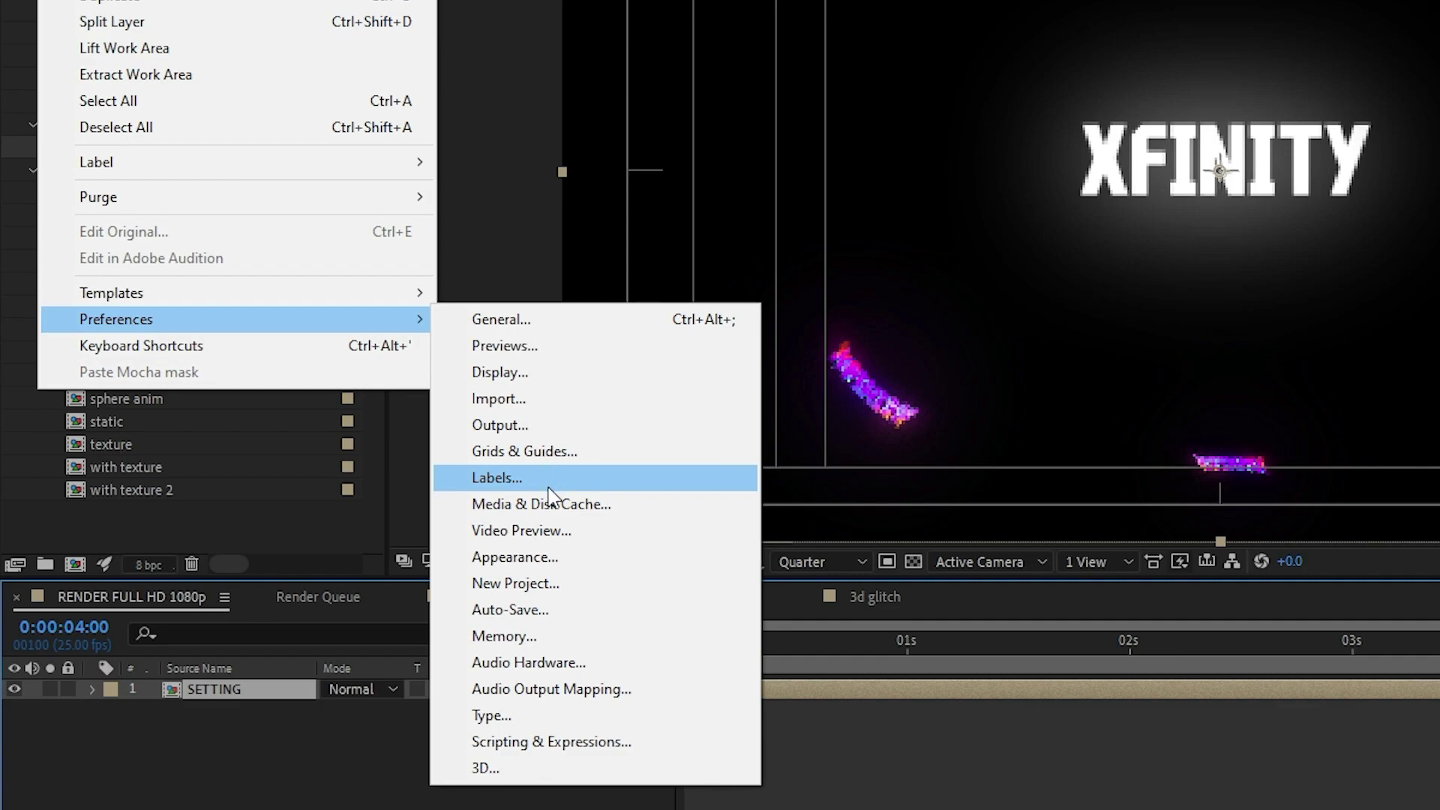
{"action": "key", "text": "Escape"}
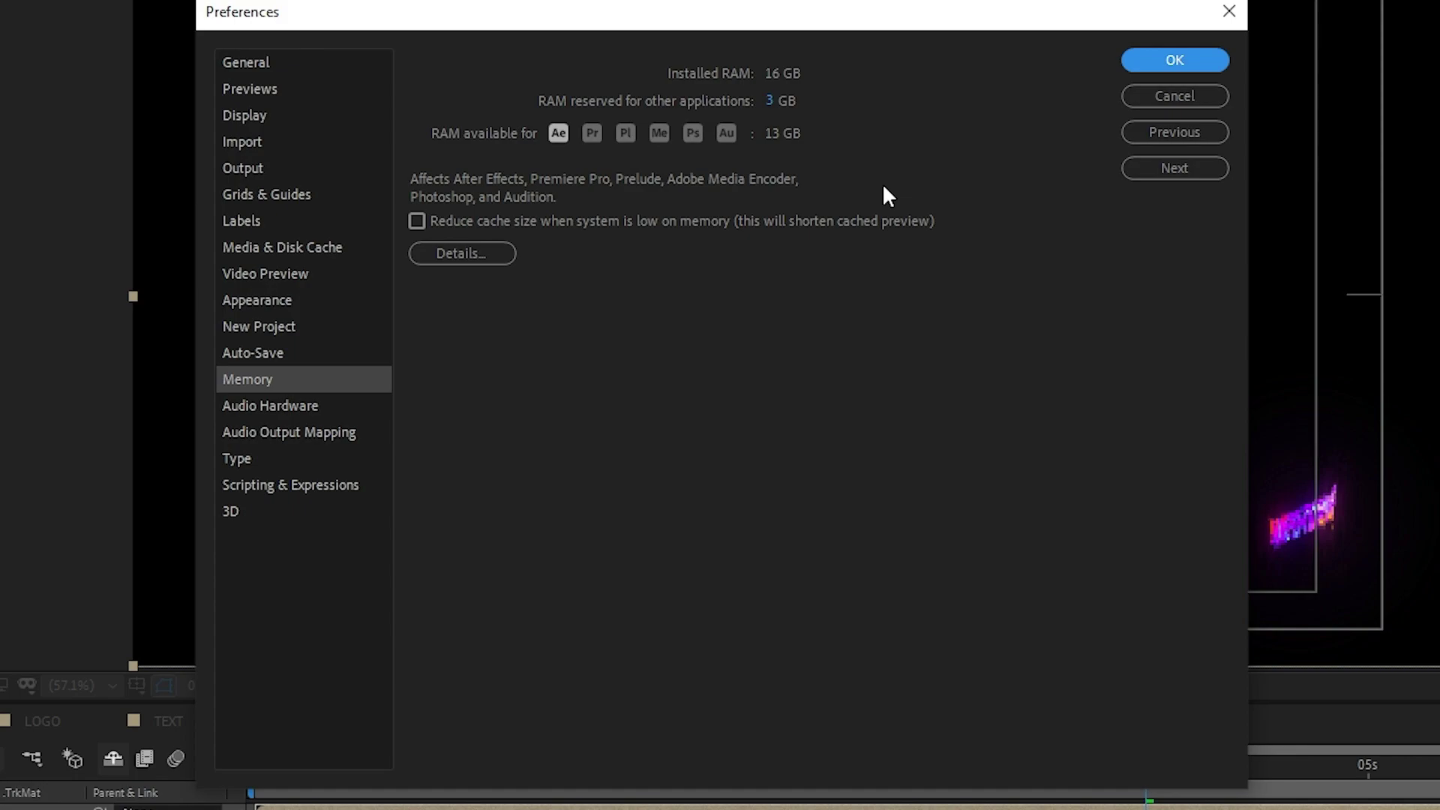
{"action": "left_click", "coordinate": [769, 100]}
{"action": "left_click", "coordinate": [833, 116]}
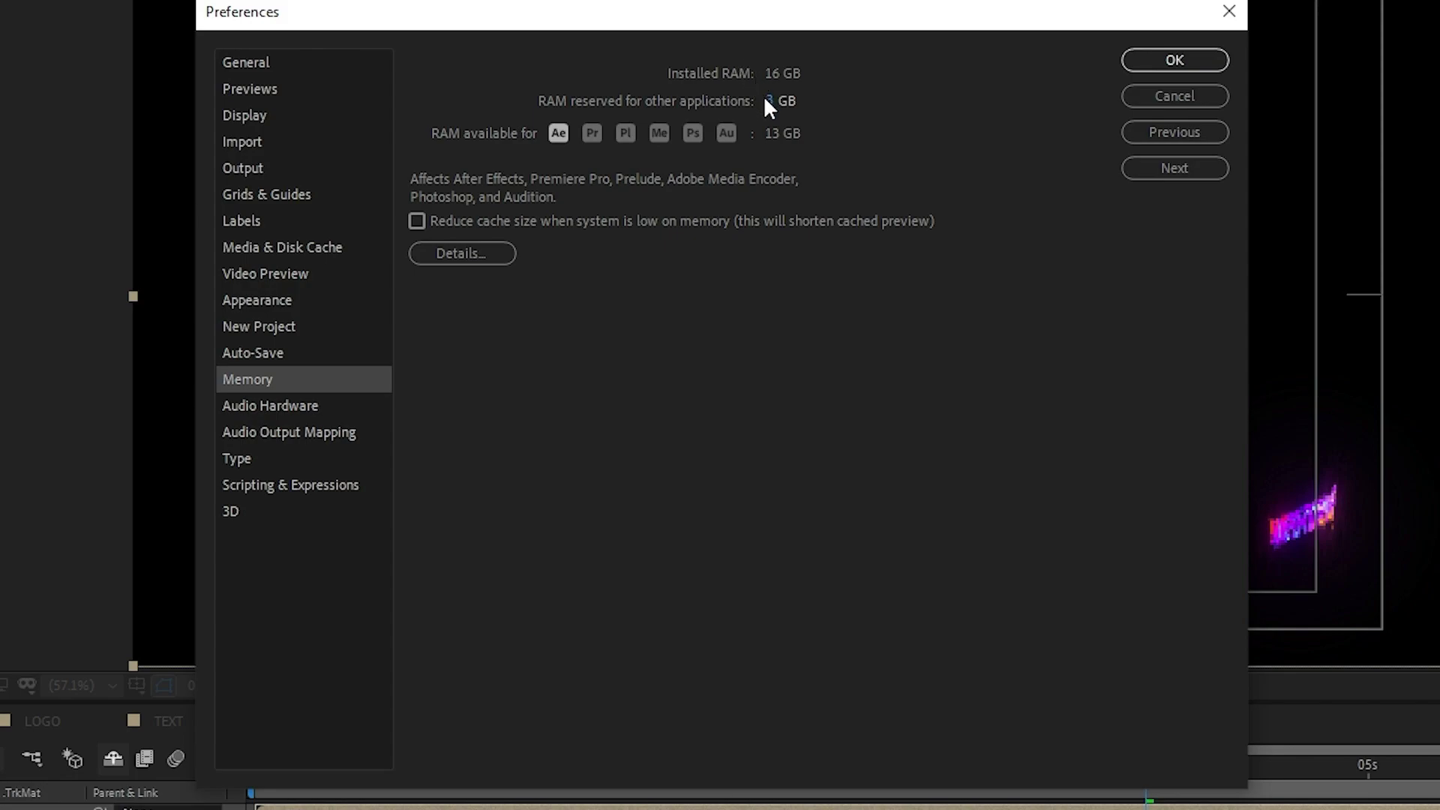
{"action": "left_click_drag", "start_coordinate": [768, 100], "coordinate": [890, 102]}
{"action": "left_click_drag", "start_coordinate": [788, 102], "coordinate": [608, 100]}
{"action": "left_click", "coordinate": [1191, 63]}
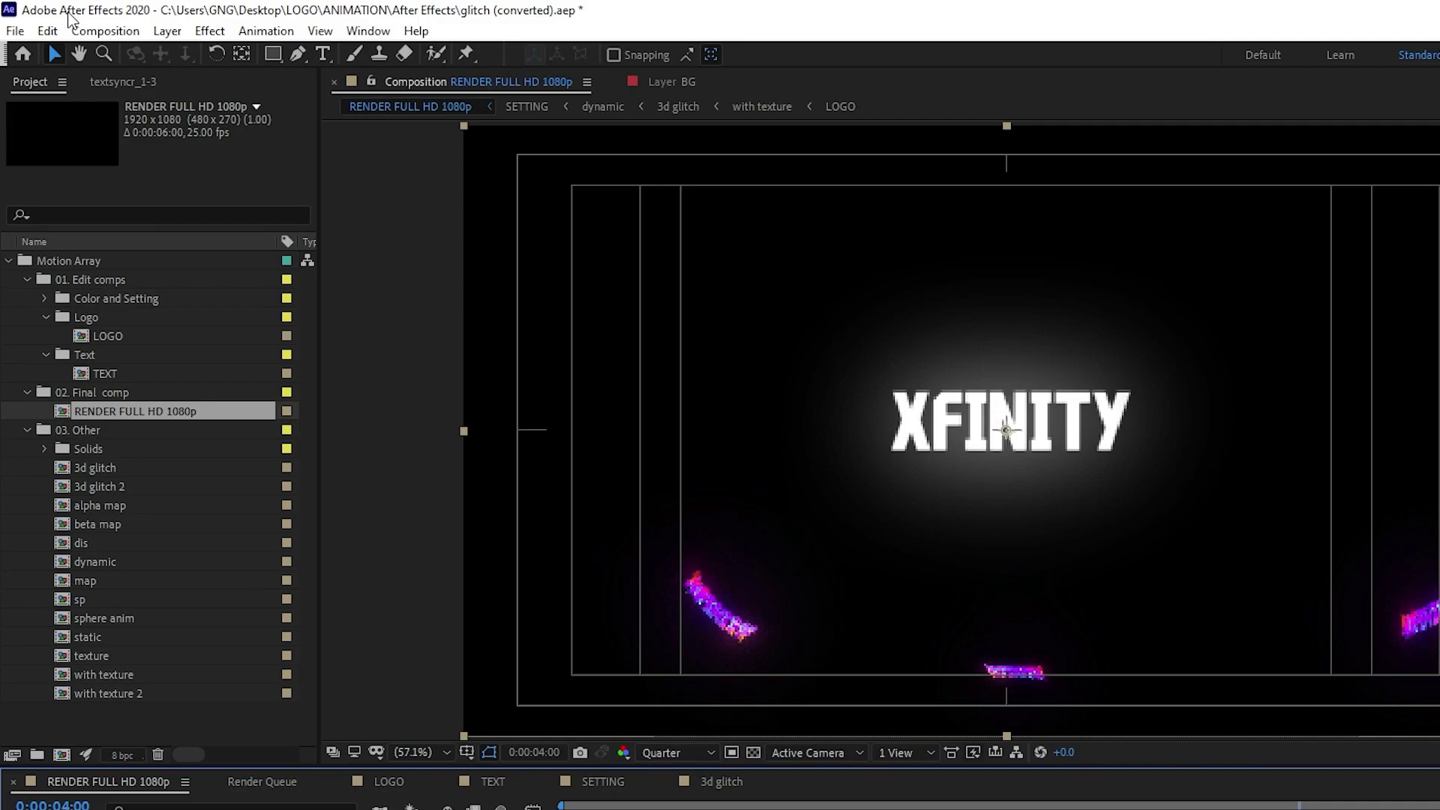
Set the project's color depth to 8 bits per channel.
{"action": "left_click", "coordinate": [21, 23]}
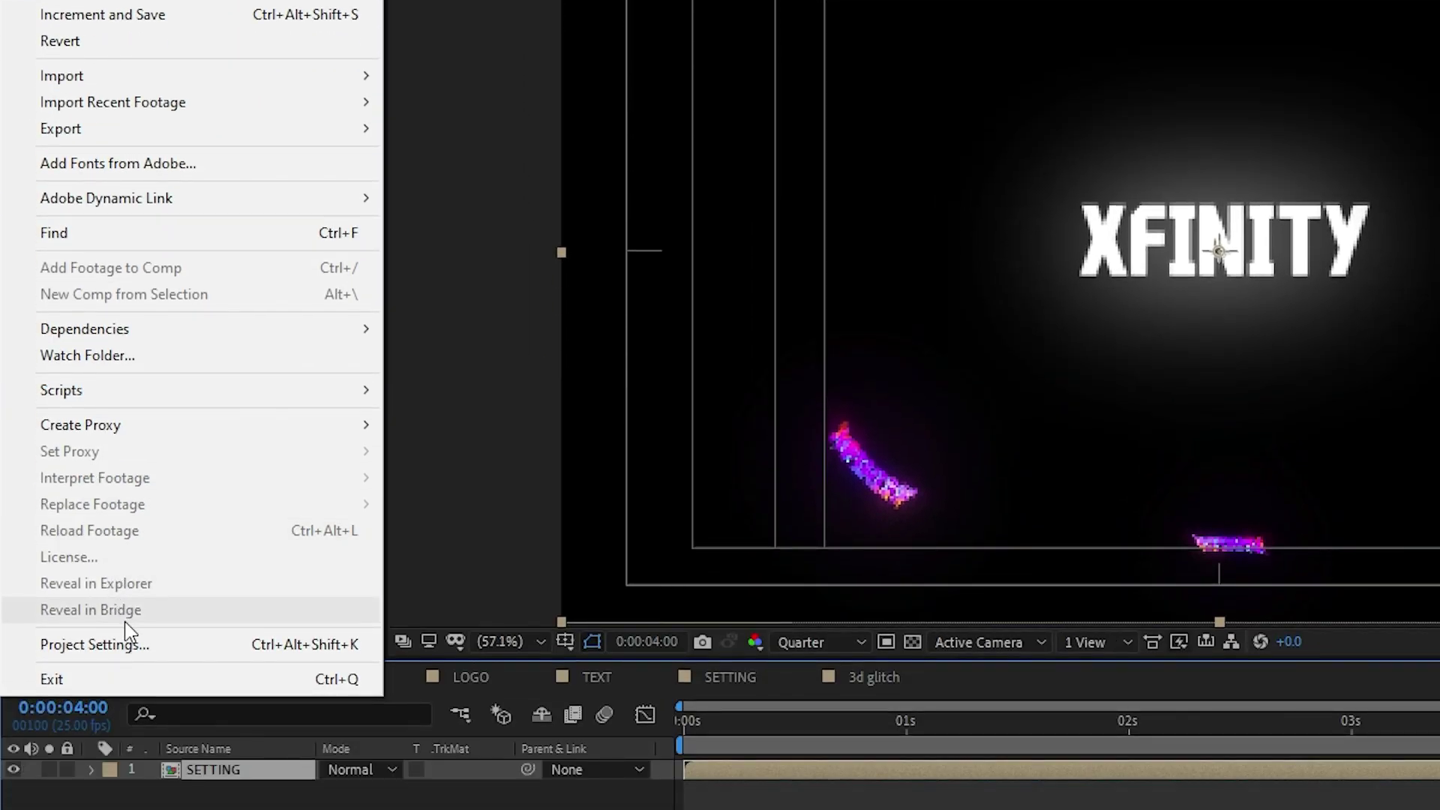
{"action": "left_click", "coordinate": [127, 639]}
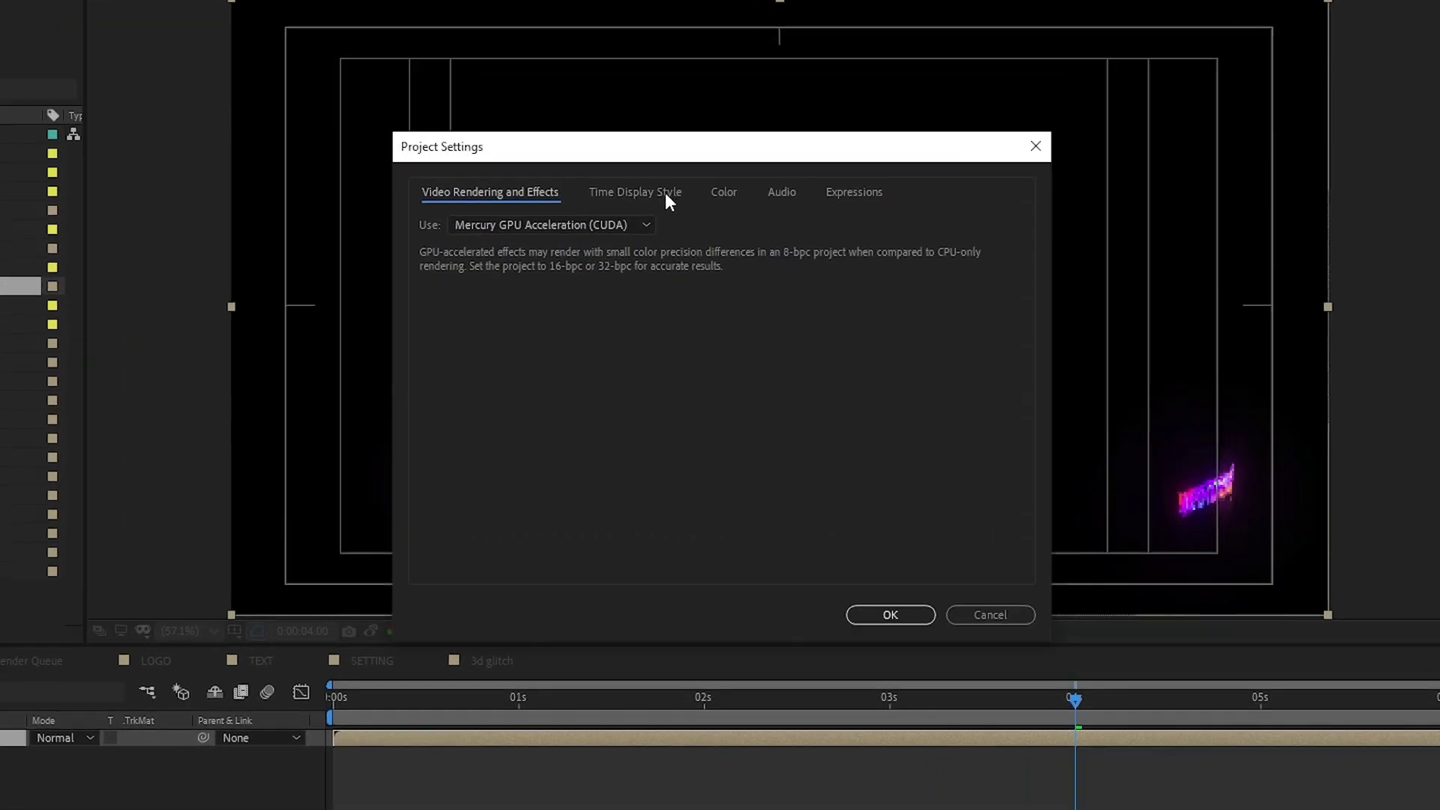
{"action": "left_click", "coordinate": [706, 192]}
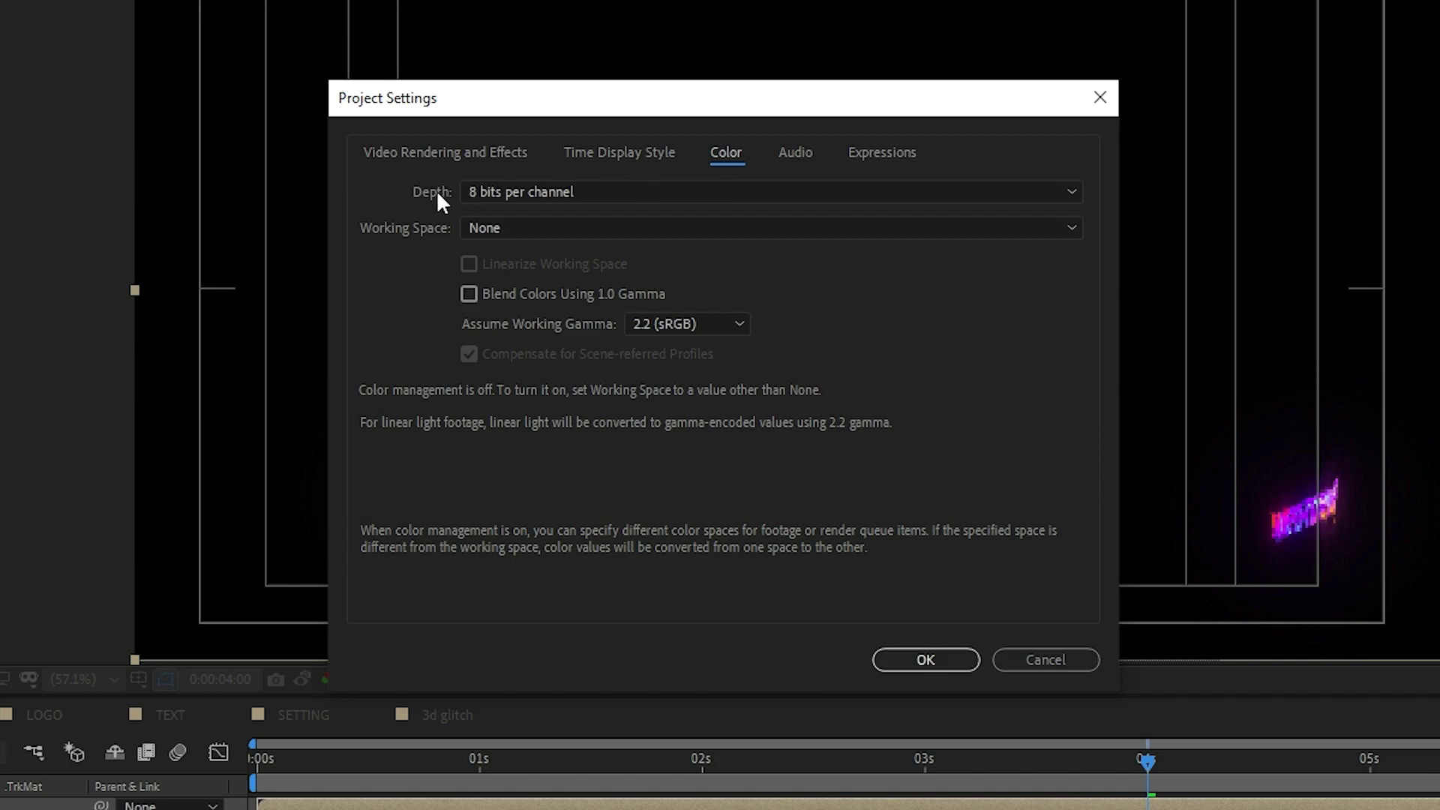
{"action": "left_click", "coordinate": [525, 192]}
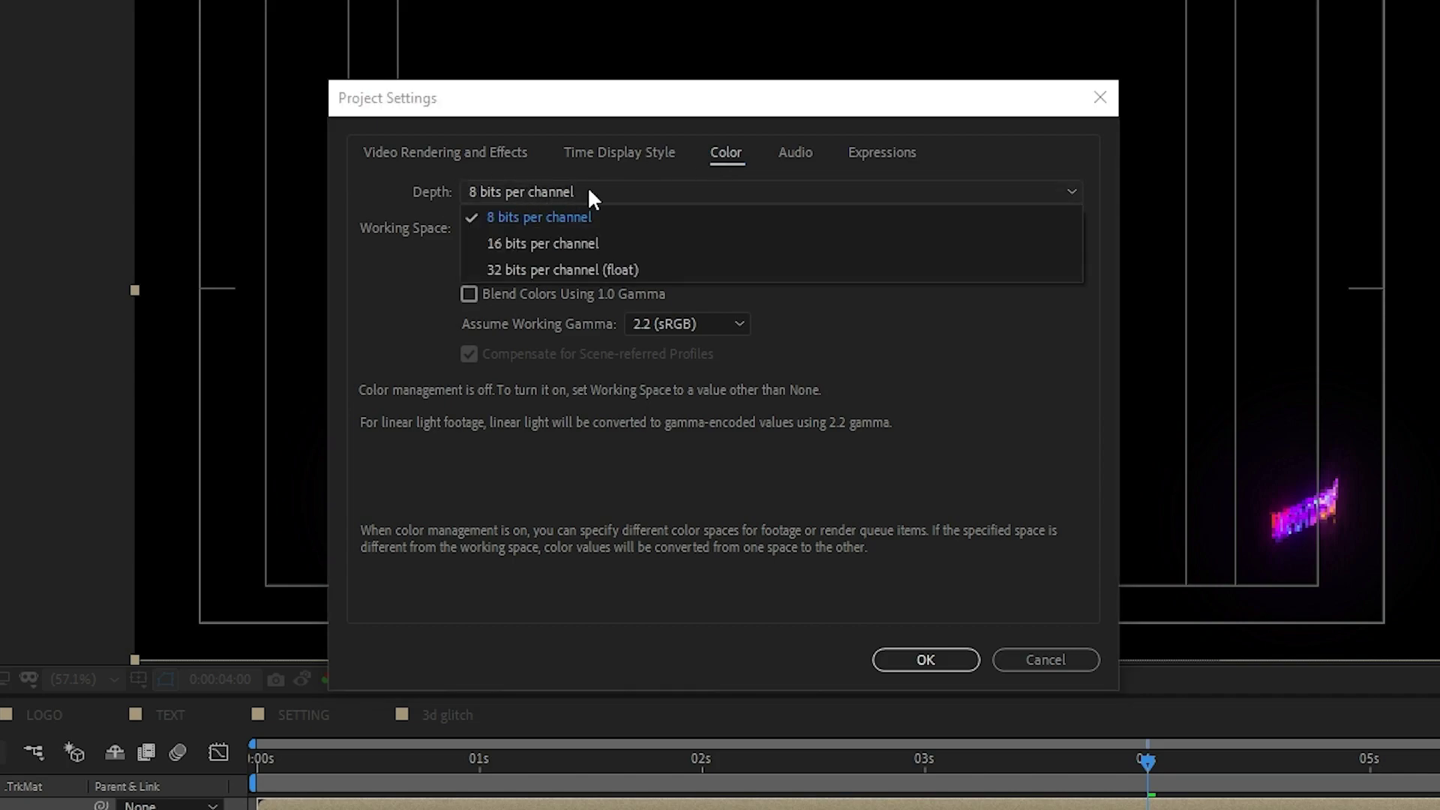
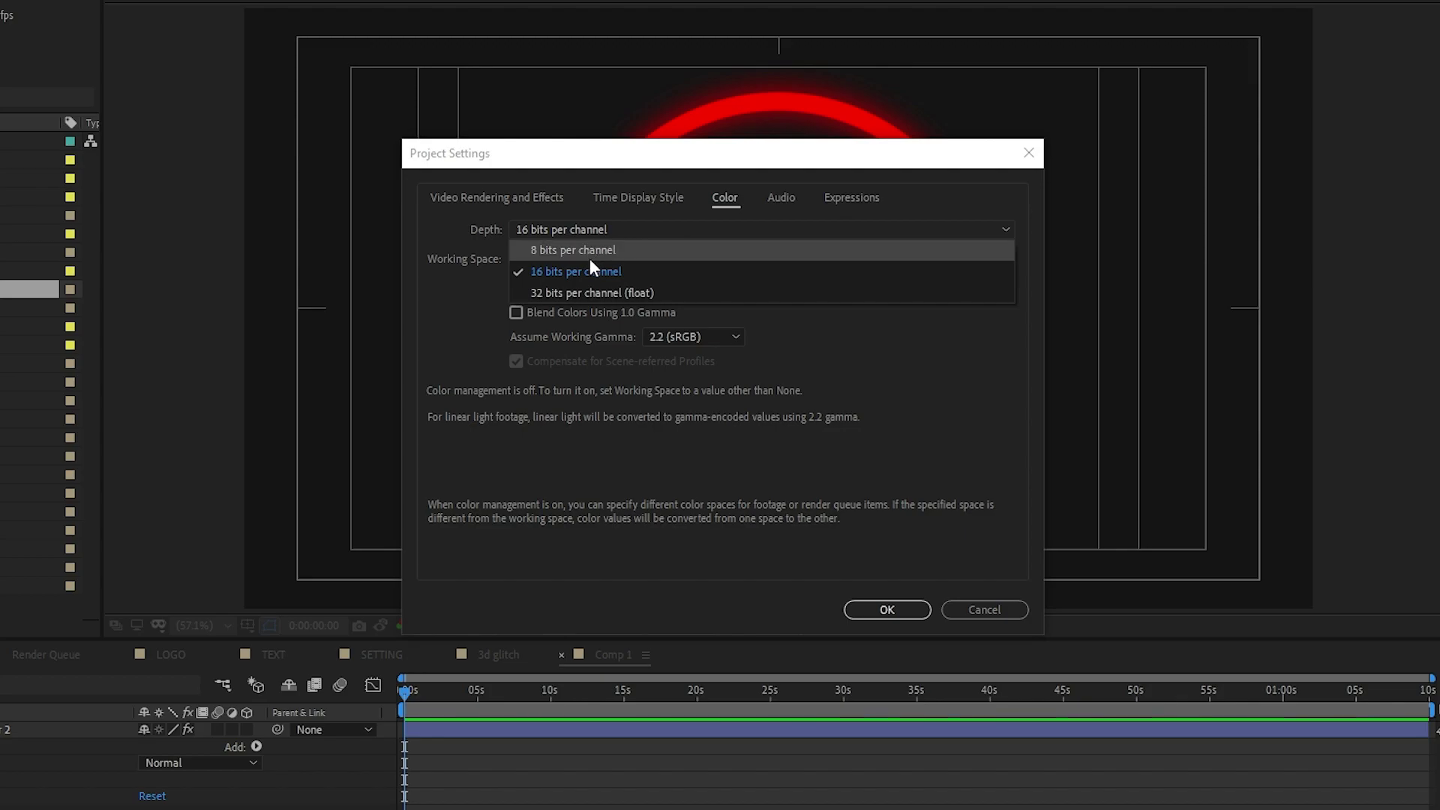
{"action": "left_click", "coordinate": [589, 250]}
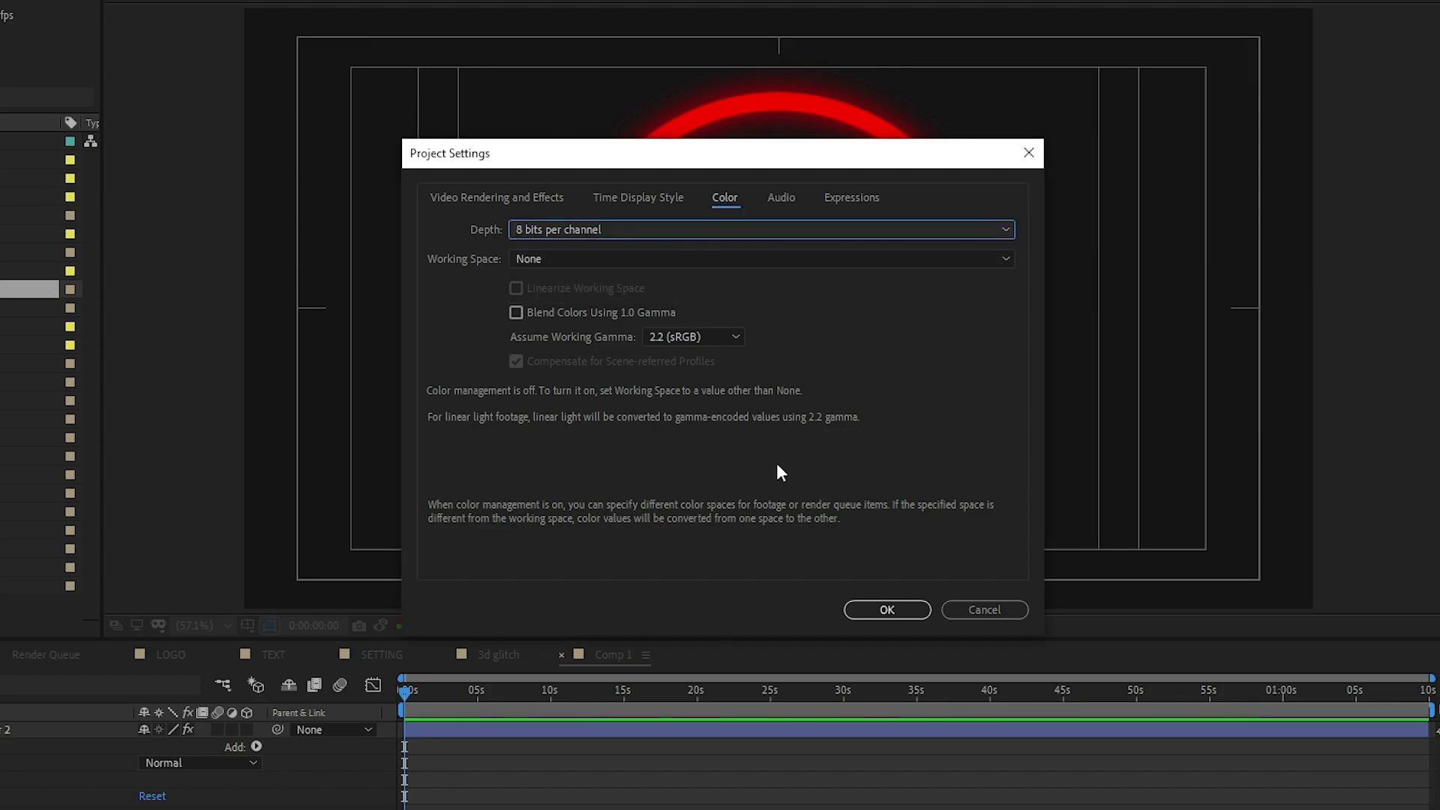
{"action": "left_click", "coordinate": [884, 608]}
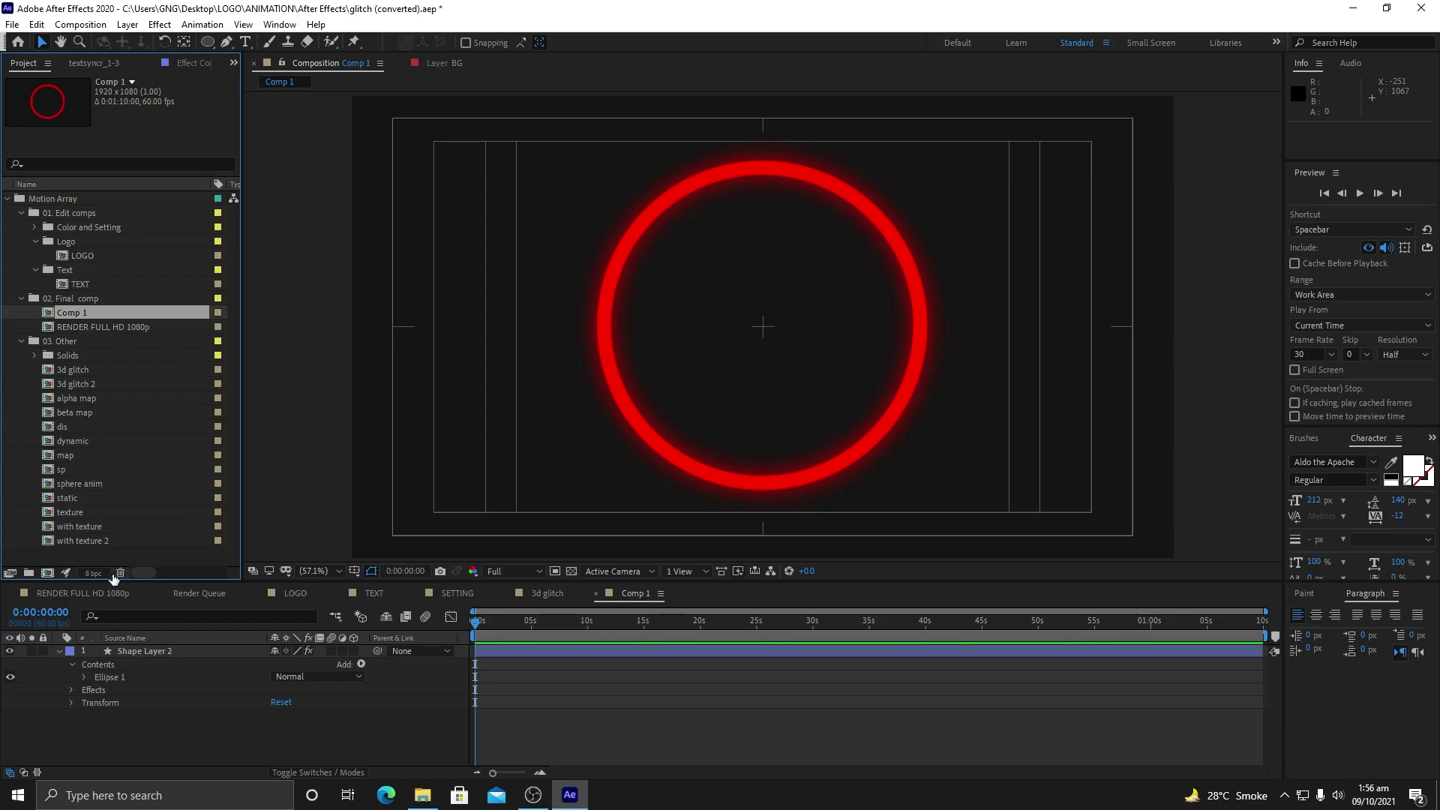
Set the project's color depth to 32 bits per channel (float).
{"action": "left_click", "coordinate": [96, 572]}
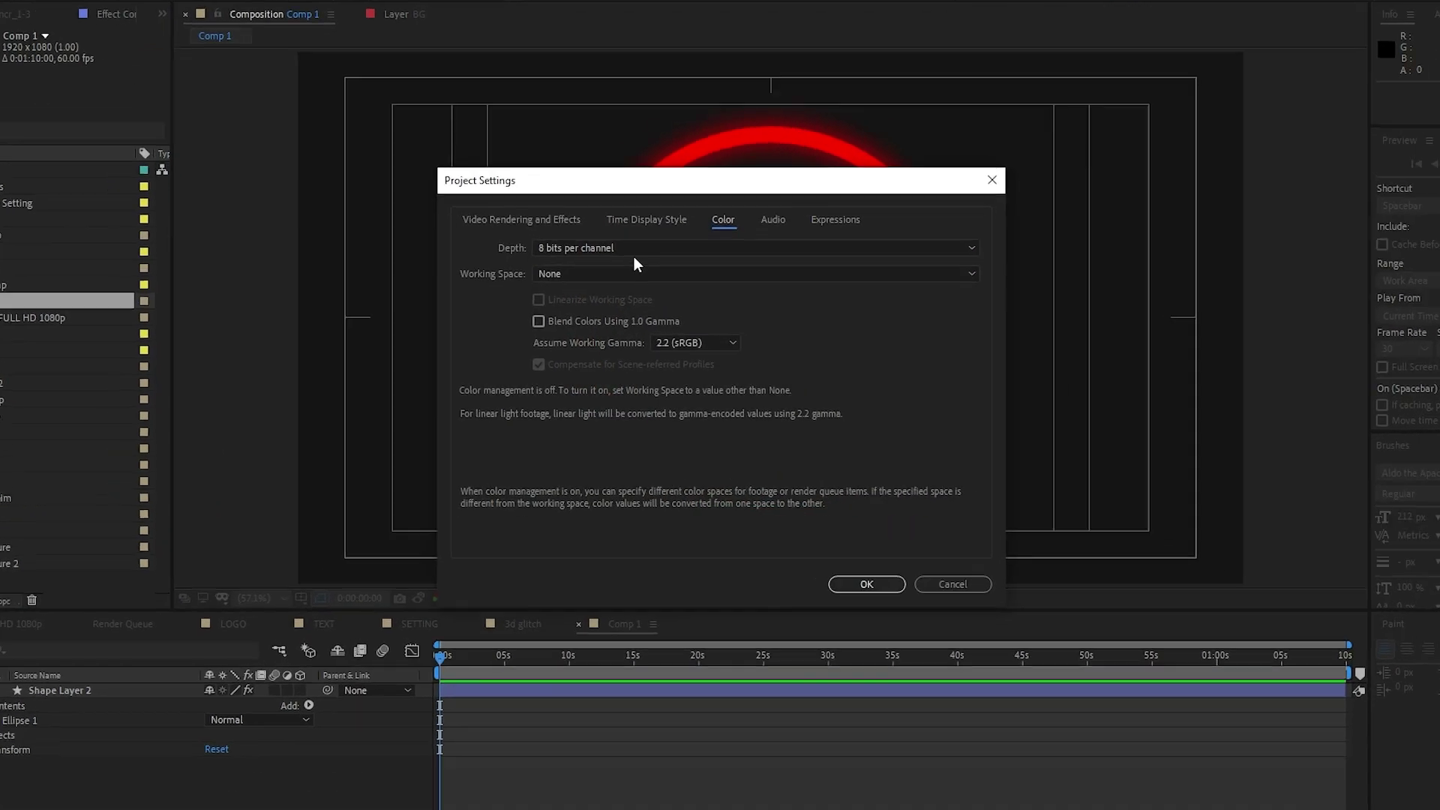
{"action": "left_click", "coordinate": [624, 266]}
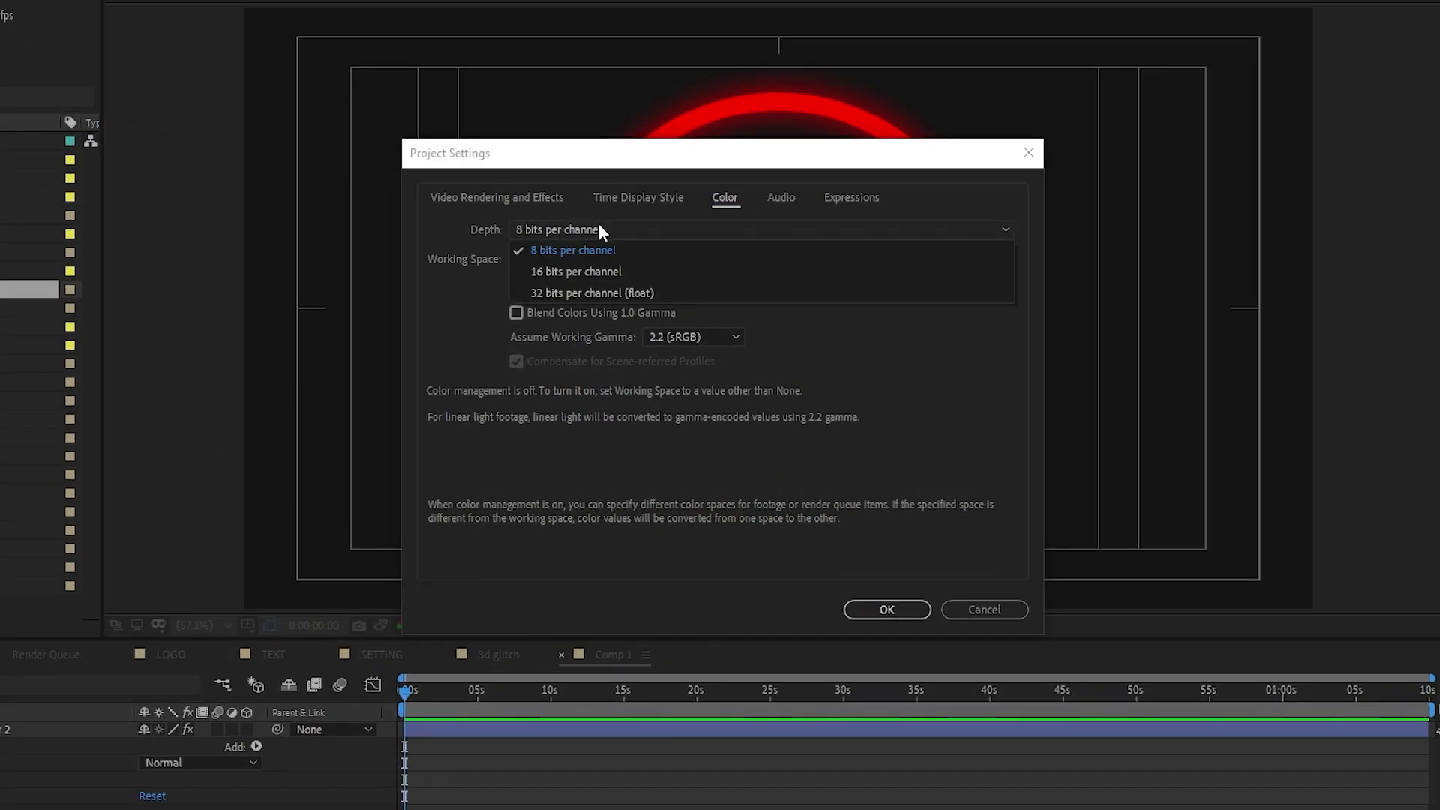
{"action": "left_click", "coordinate": [601, 293]}
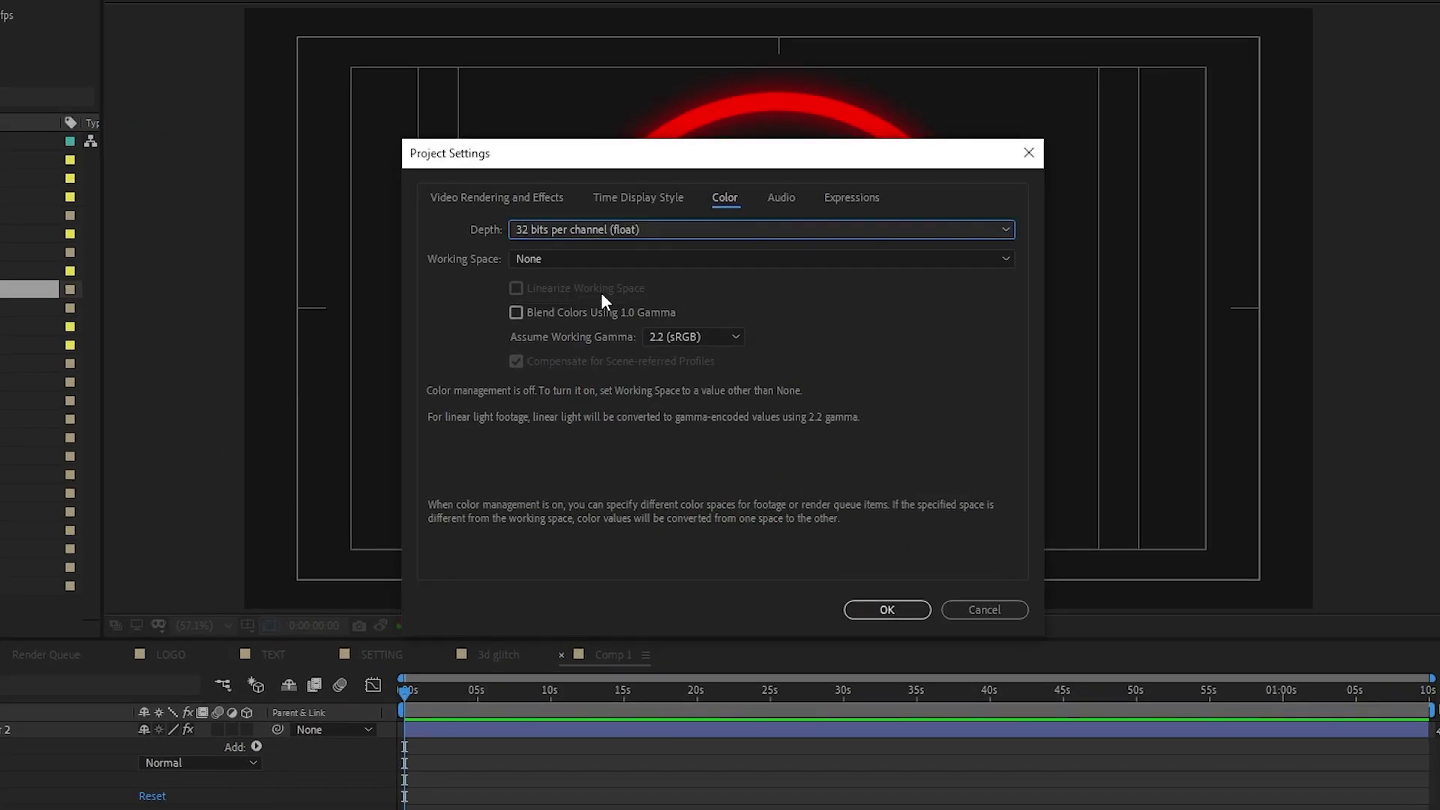
{"action": "left_click", "coordinate": [887, 609]}
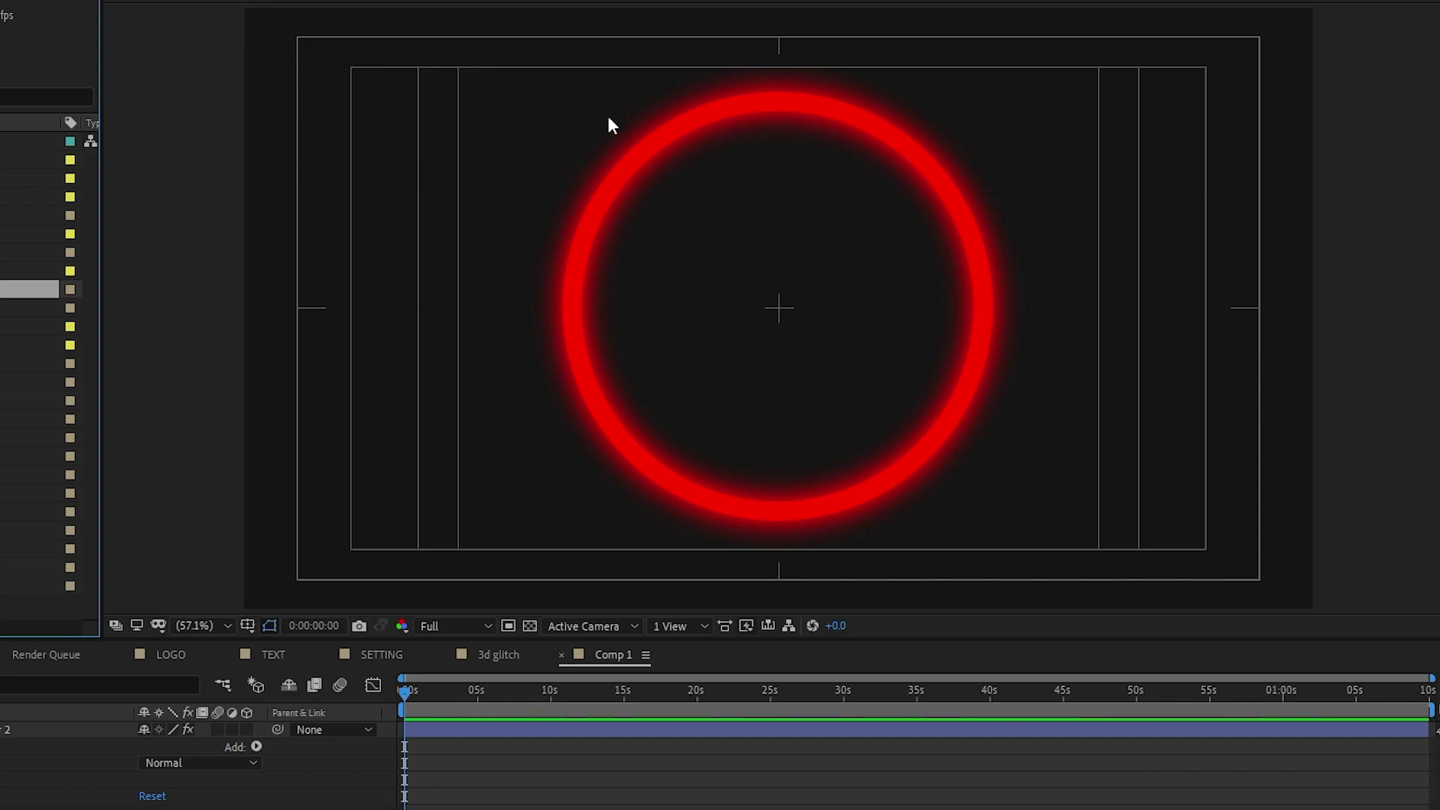
Change the stroke color of the glowing circle shape in Comp 1 from red to cyan, hex 00B6C1.
{"action": "left_click", "coordinate": [636, 181]}
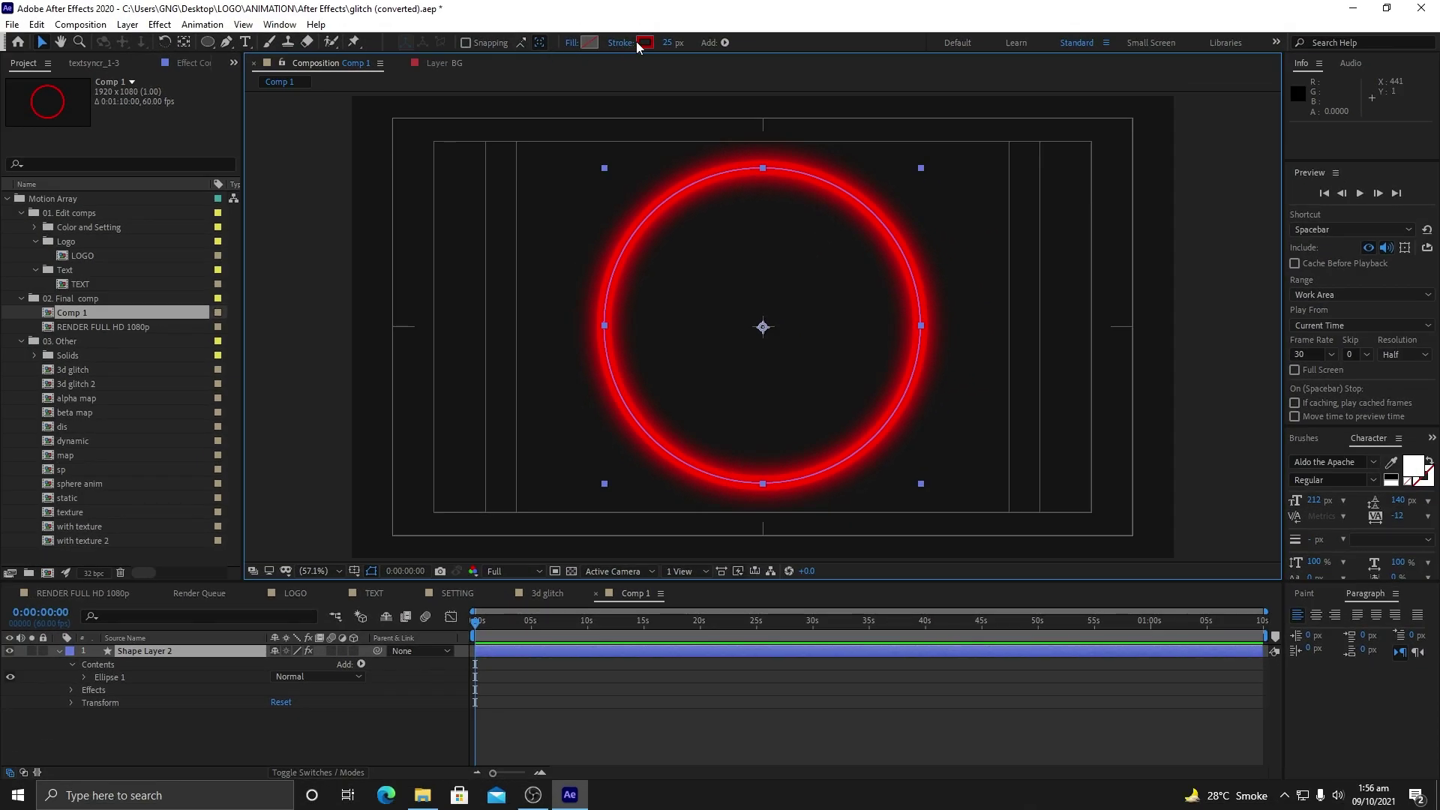
{"action": "left_click", "coordinate": [637, 4]}
{"action": "left_click", "coordinate": [750, 395]}
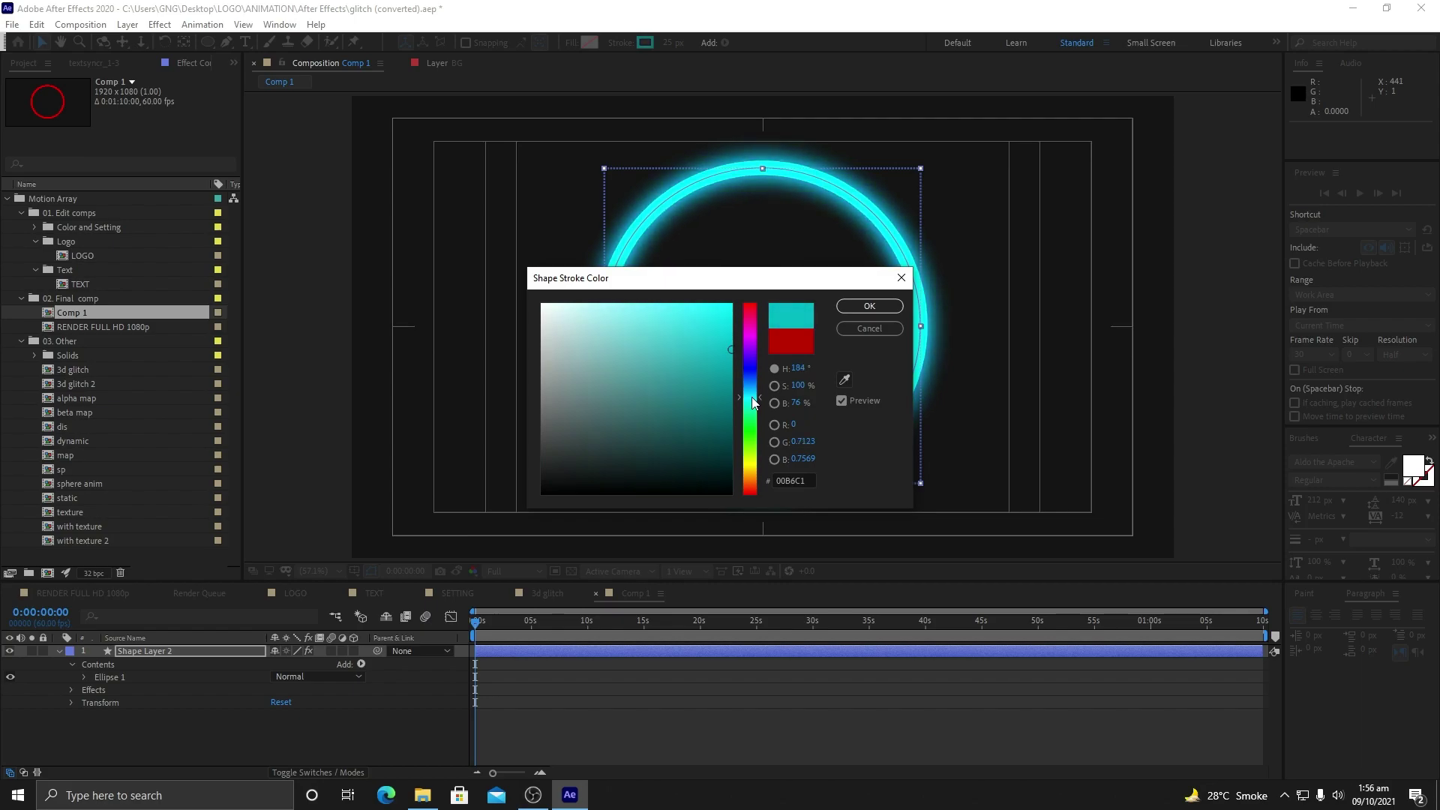
{"action": "left_click", "coordinate": [869, 307]}
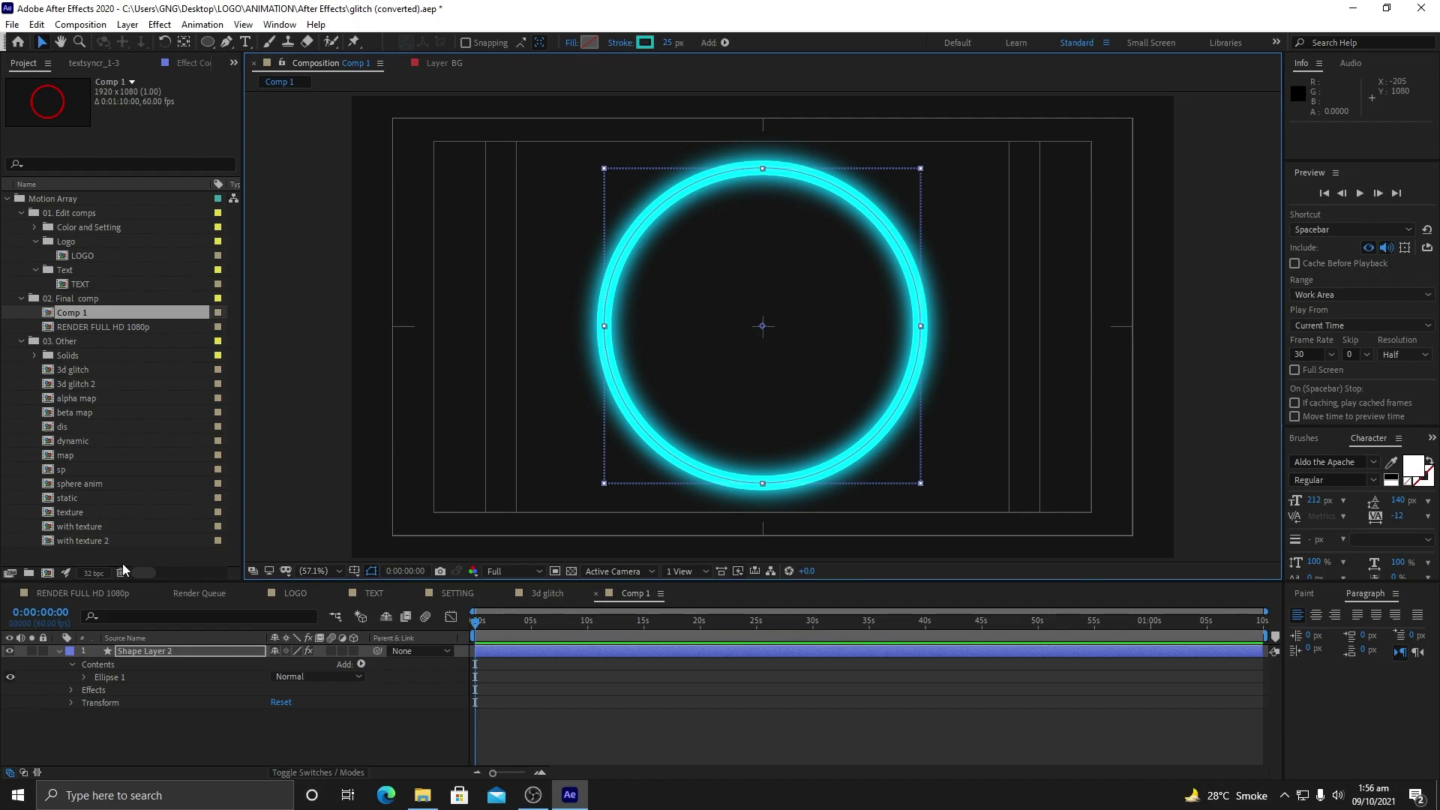
Set the project's color depth to 16 bits per channel and apply it.
{"action": "left_click", "coordinate": [94, 573]}
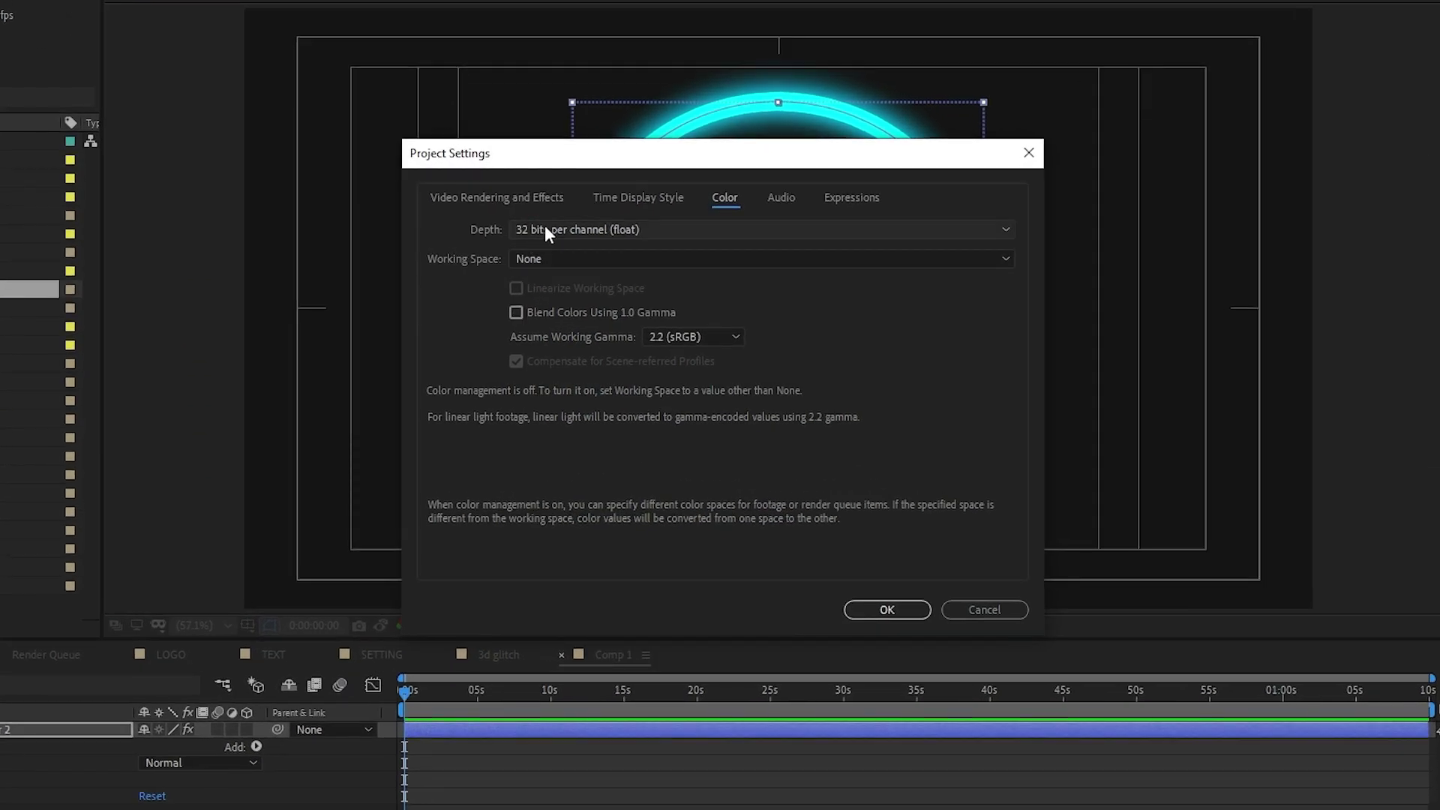
{"action": "left_click", "coordinate": [546, 229]}
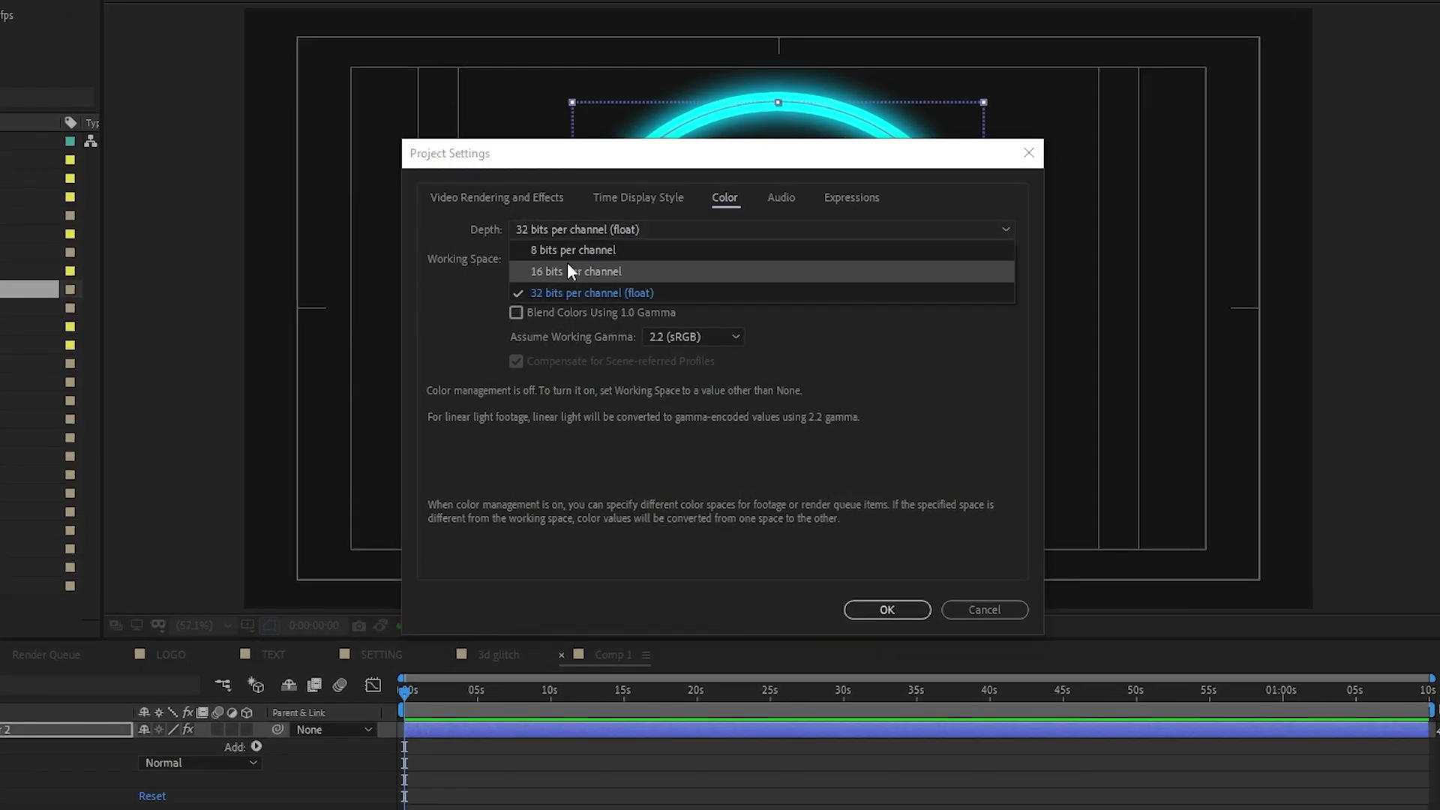
{"action": "left_click", "coordinate": [568, 270]}
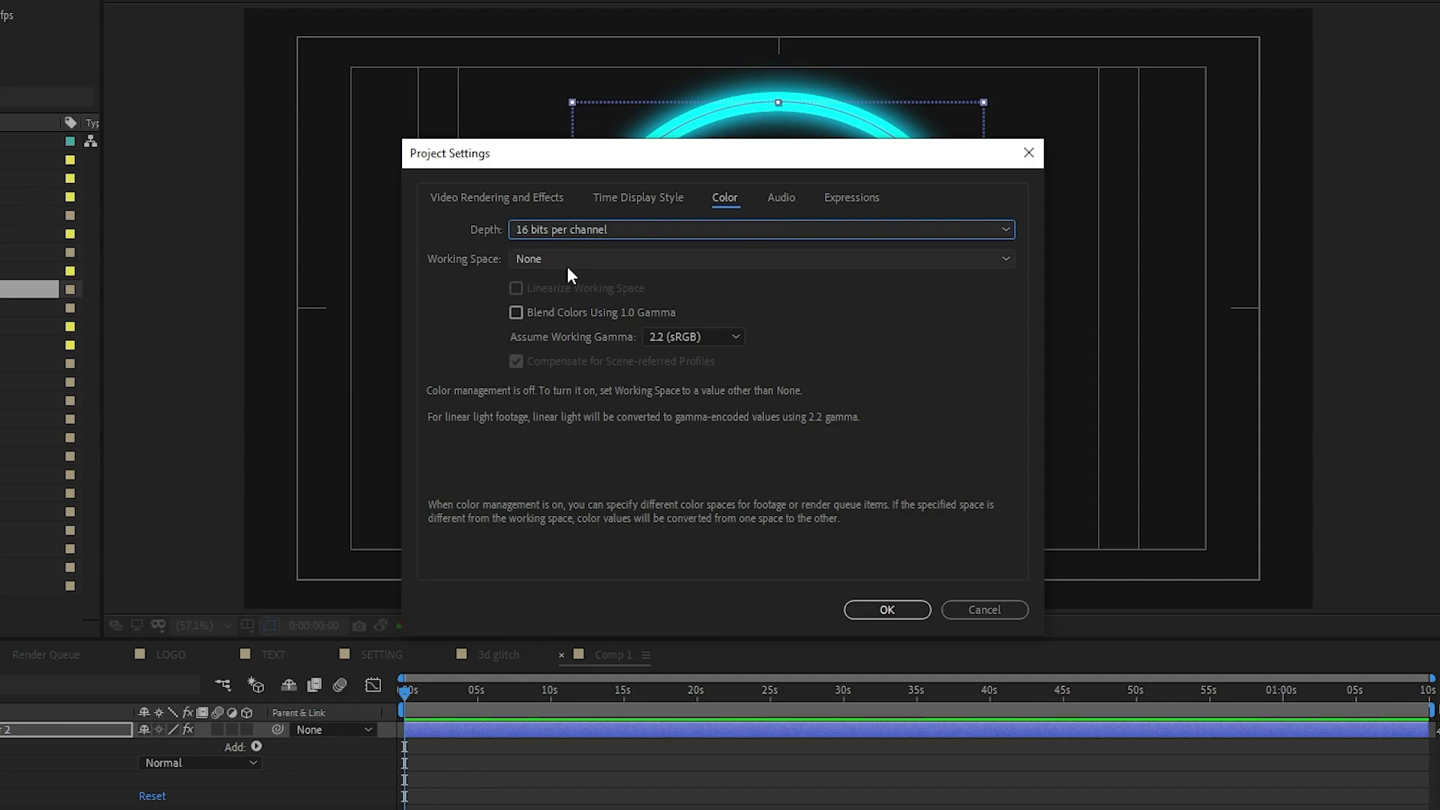
{"action": "left_click", "coordinate": [899, 611]}
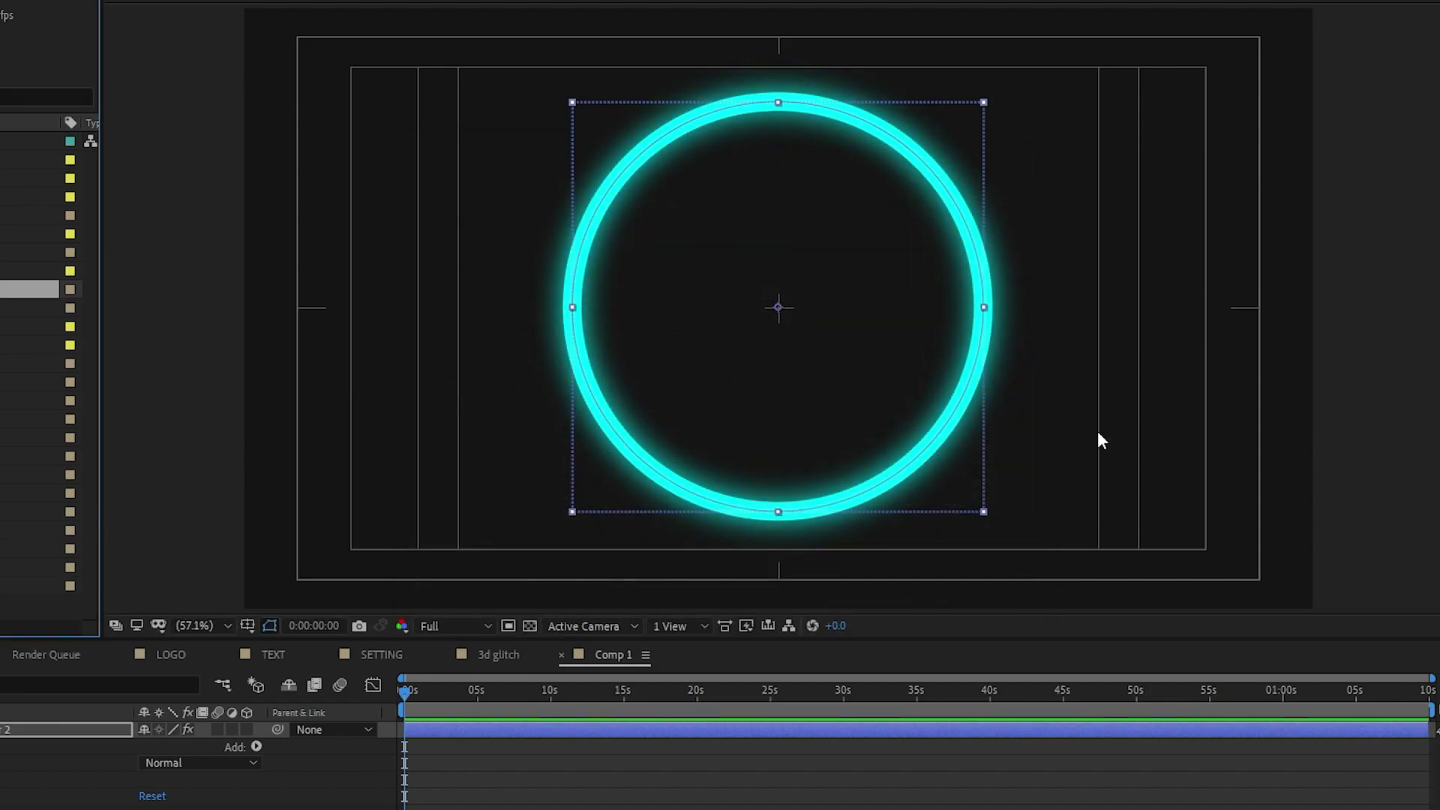